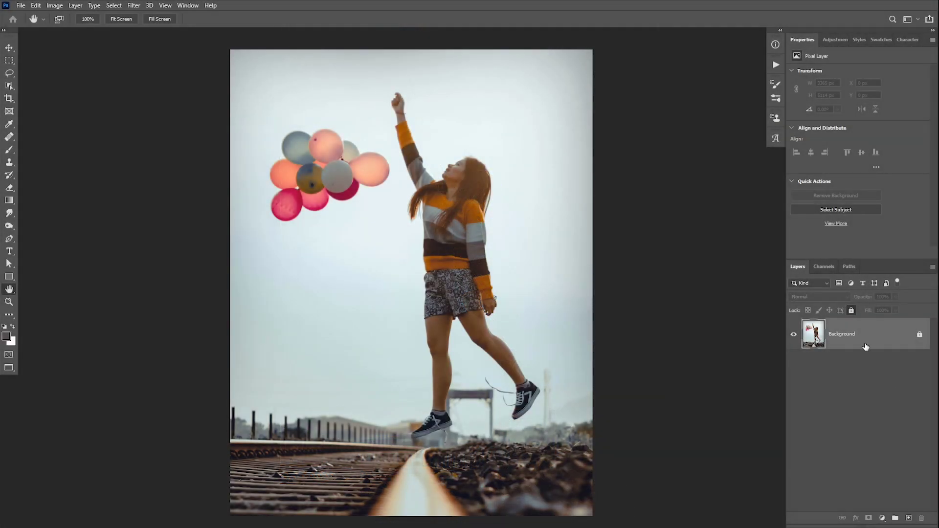
Duplicate the Background layer and select the woman on the copy with Select Subject.
key("ctrl+j")
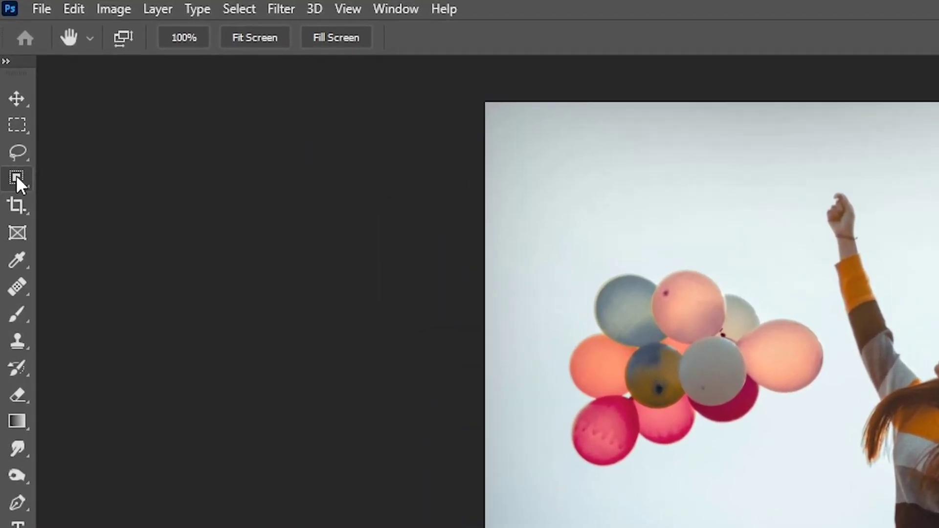
left_click(8, 85)
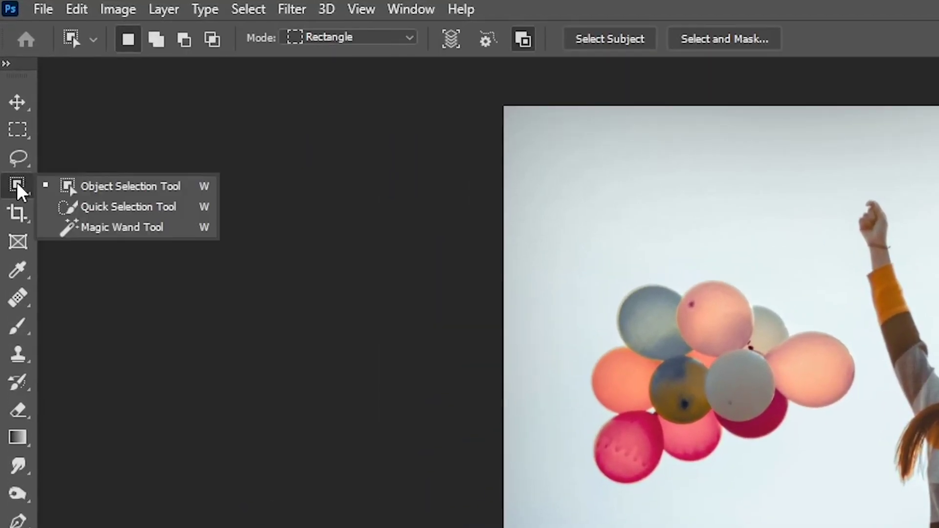
left_click(93, 205)
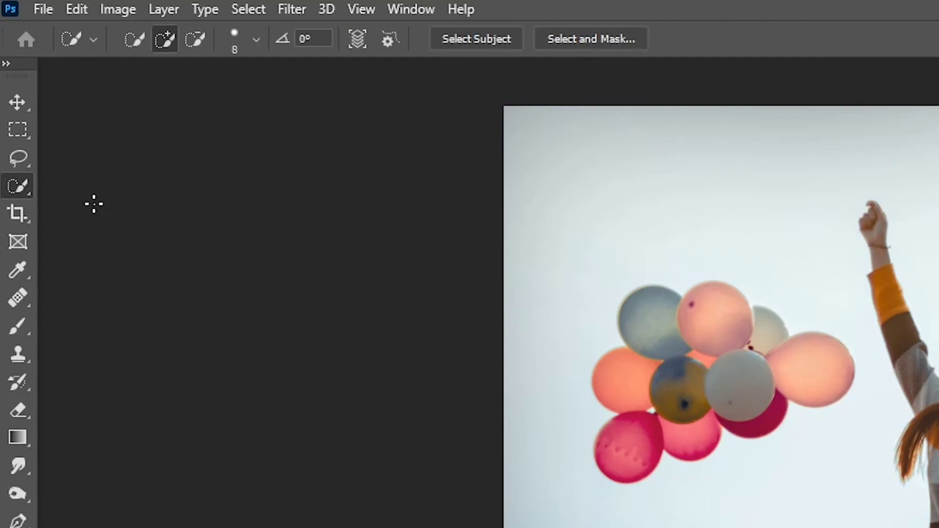
left_click(456, 39)
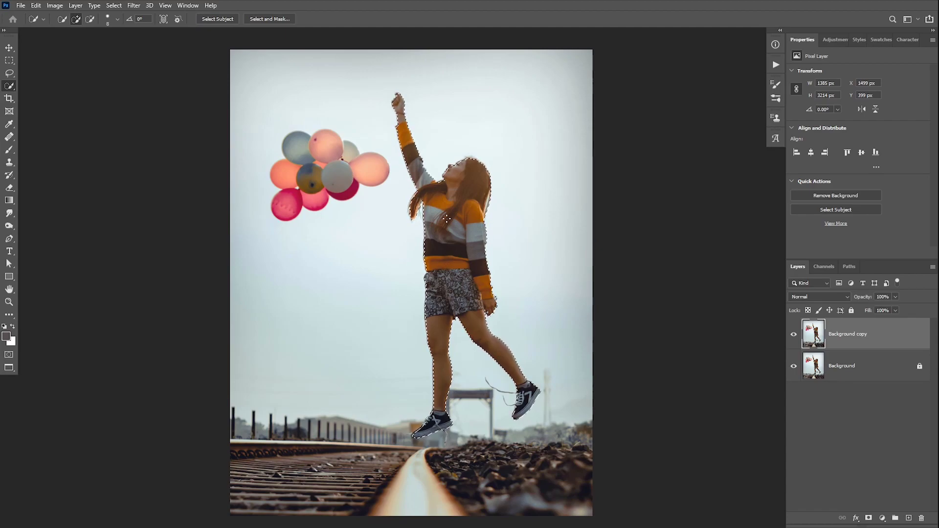
Refine the woman's selection edges in Select and Mask and output the result to New Layer with Layer Mask.
left_click(269, 19)
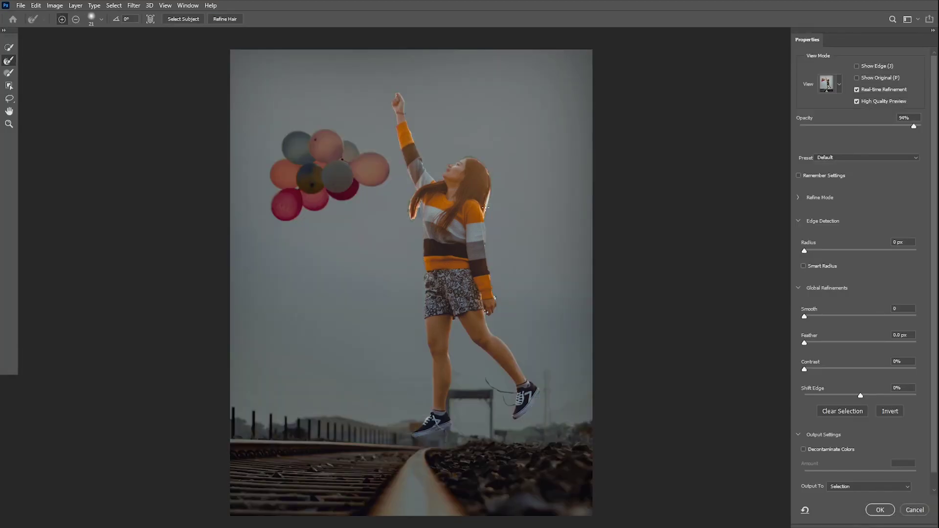
scroll(484, 208, "up", 2)
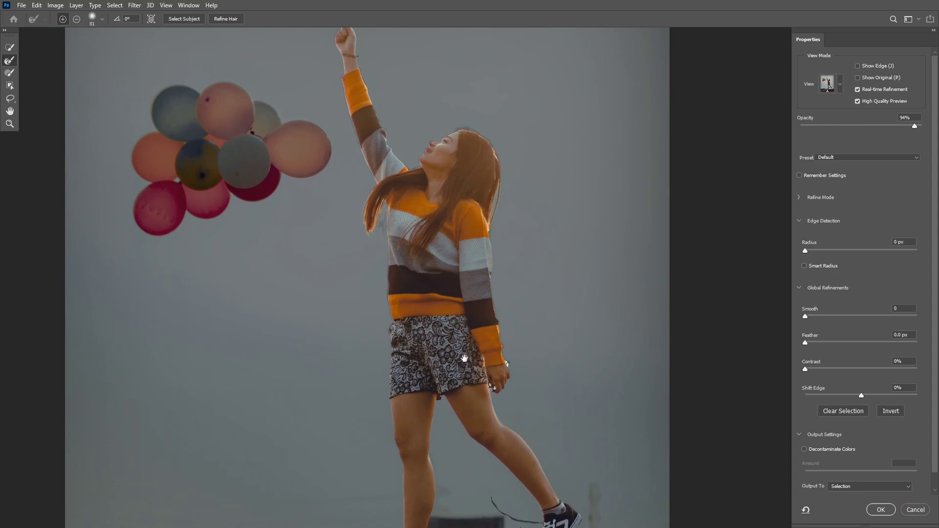
left_click_drag(464, 359, 470, 305)
scroll(512, 307, "up", 2)
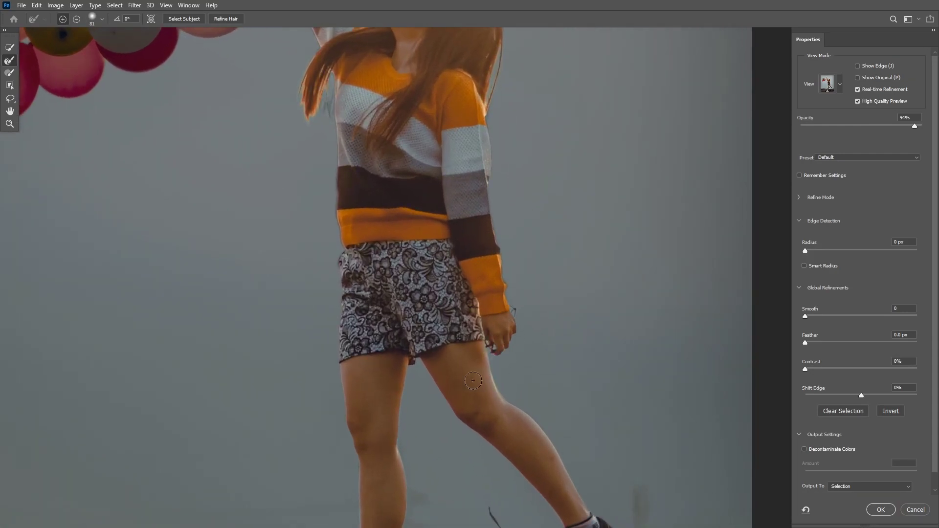
left_click_drag(471, 385, 427, 251)
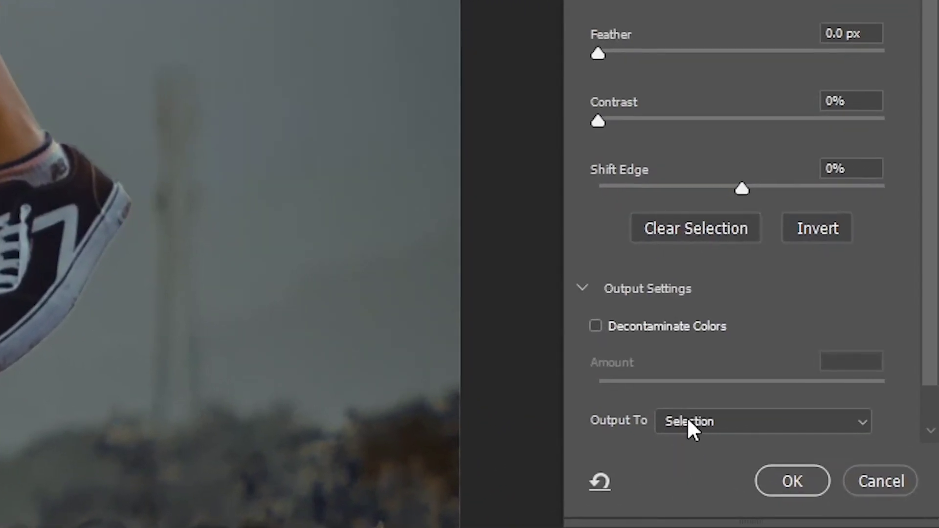
left_click(721, 417)
left_click(720, 422)
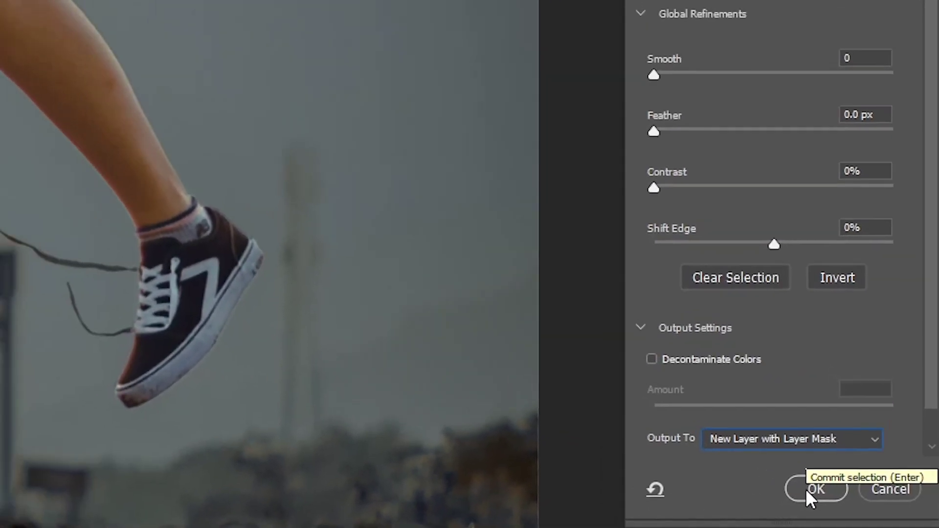
left_click(805, 489)
key("ctrl+0")
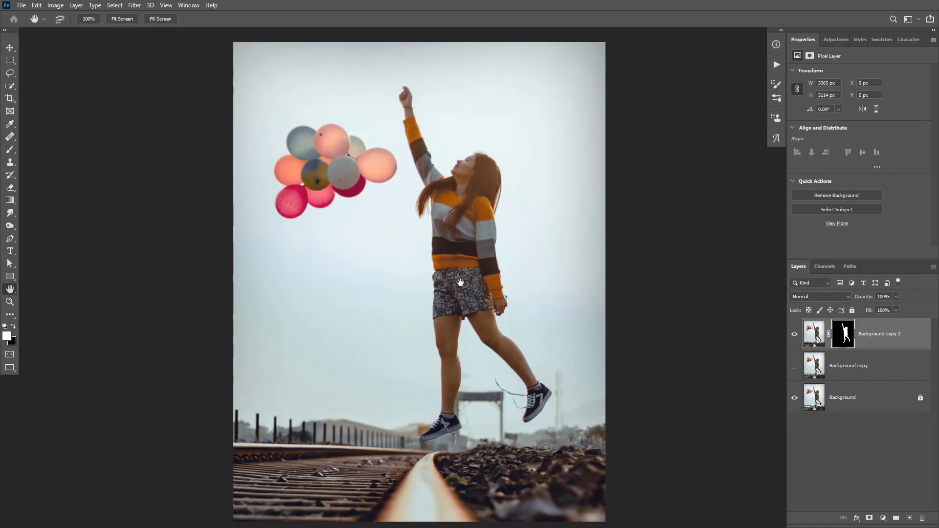
Hide the masked cutout layer, make Background copy visible and active, and load the cutout's mask as a selection.
left_click(794, 335)
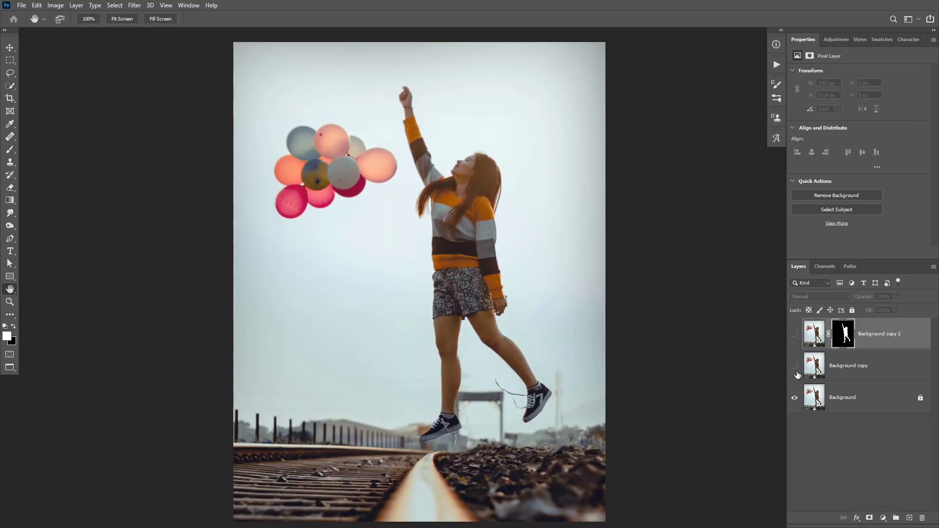
left_click(851, 371)
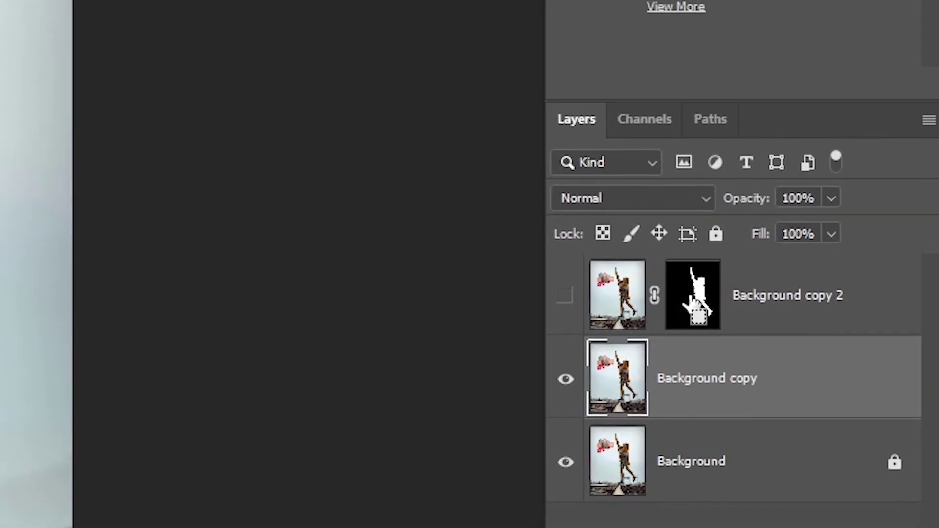
left_click(693, 305, "ctrl")
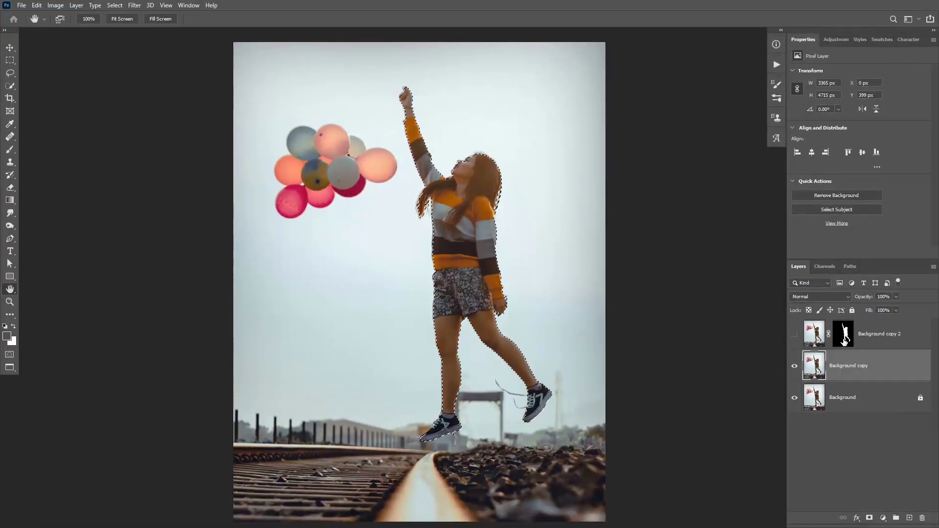
Expand the selection around the woman by 15 pixels.
left_click(115, 5)
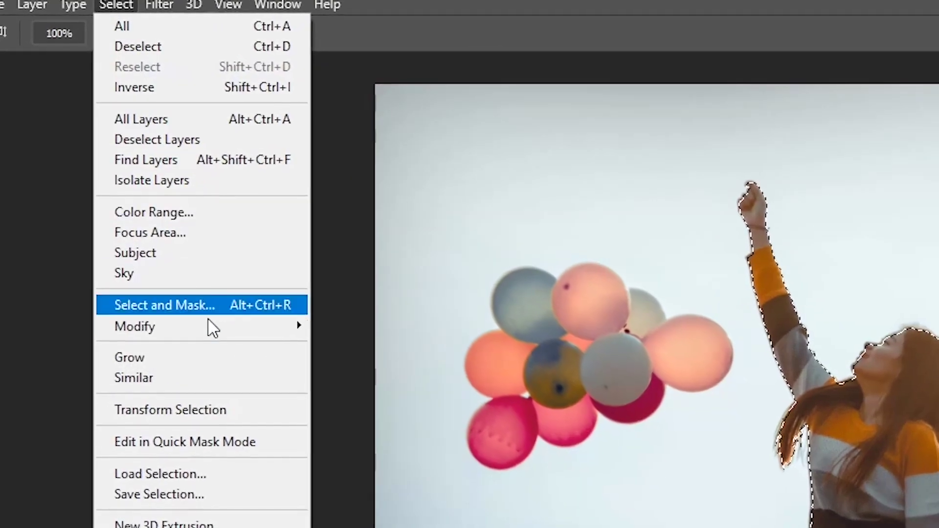
mouse_move(187, 247)
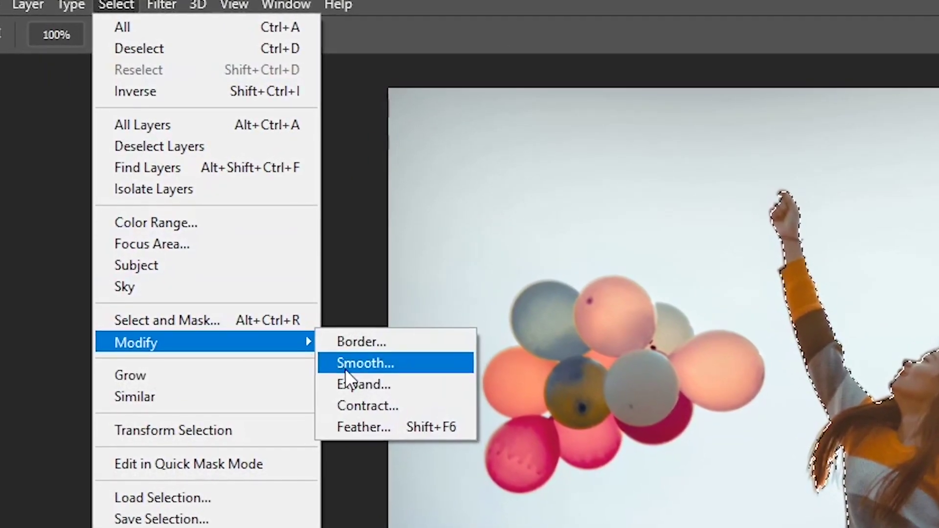
left_click(336, 356)
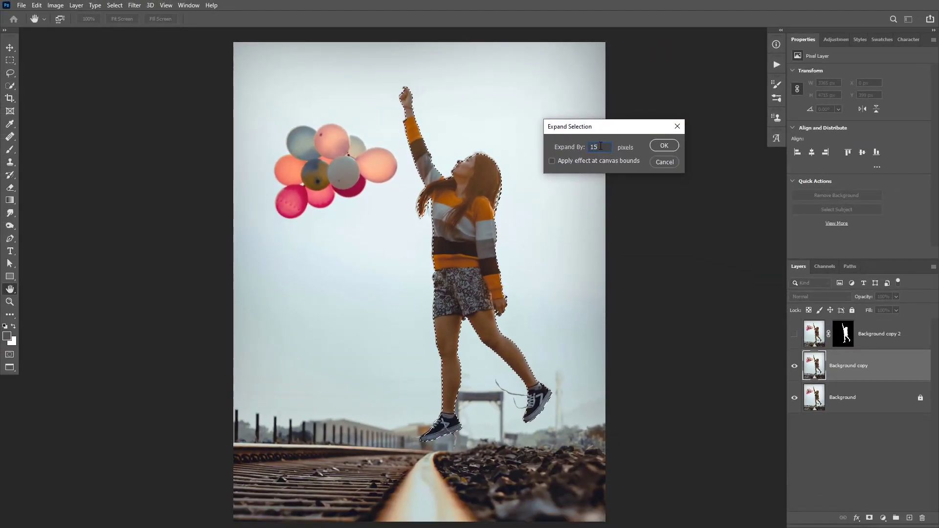
left_click(664, 147)
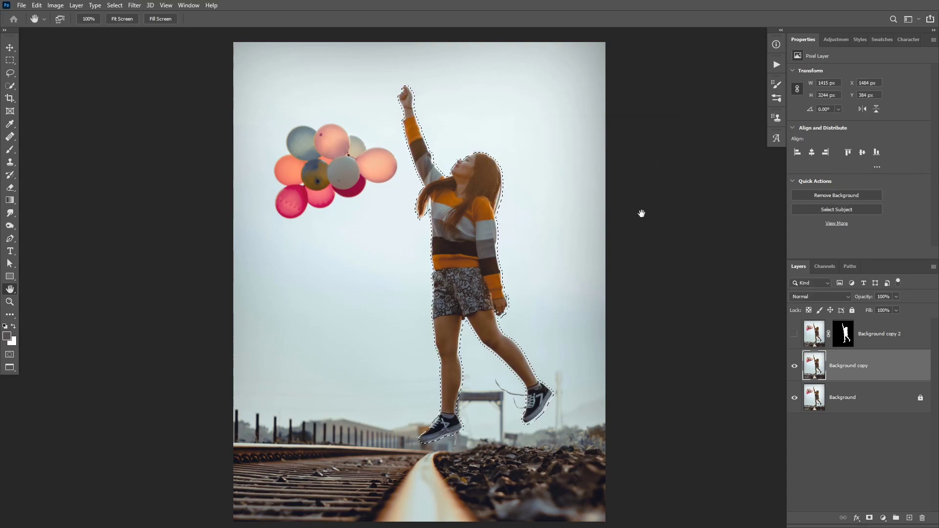
Add the loose laces of both shoes to the selection by painting over them with white in Quick Mask mode.
key("q")
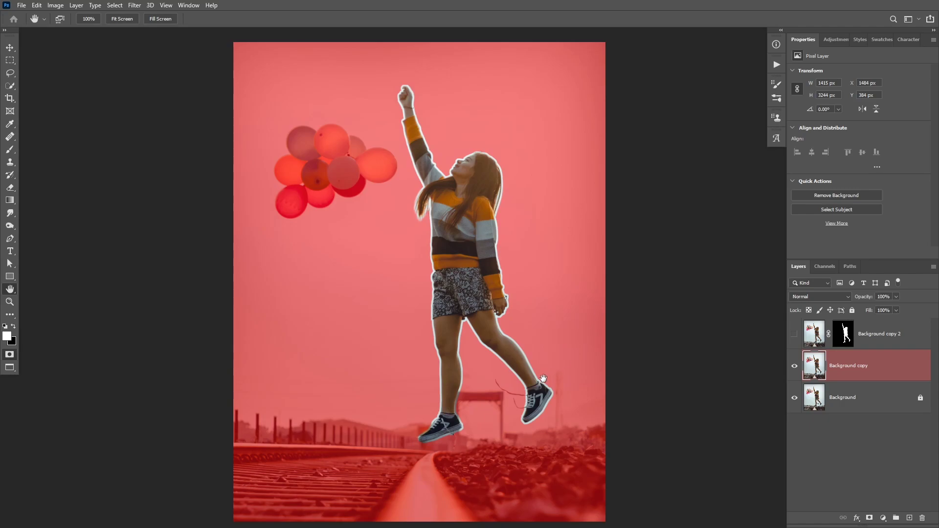
scroll(544, 378, "up", 3)
scroll(533, 371, "down", 1)
key("b")
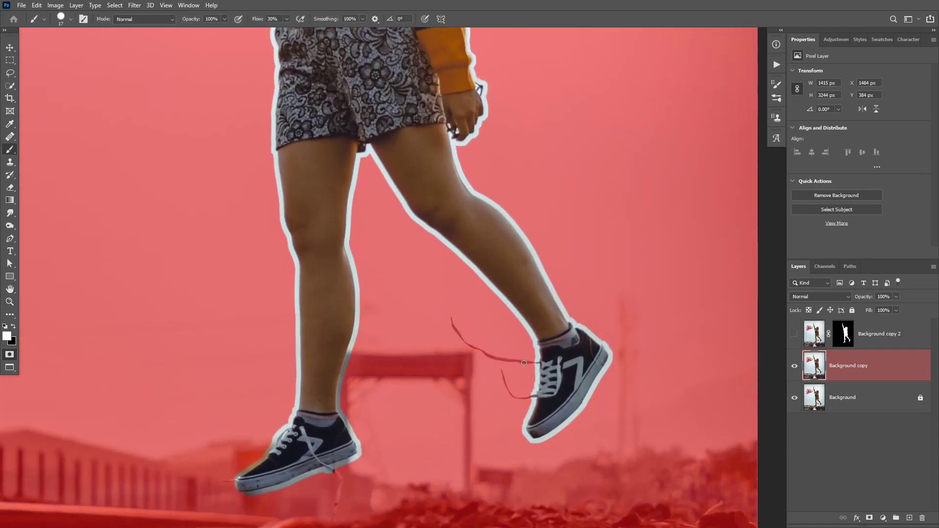
left_click_drag(523, 357, 535, 356)
mouse_move(453, 321)
left_mouse_down()
mouse_move(474, 347)
mouse_move(543, 363)
mouse_move(519, 398)
mouse_move(545, 399)
left_mouse_up()
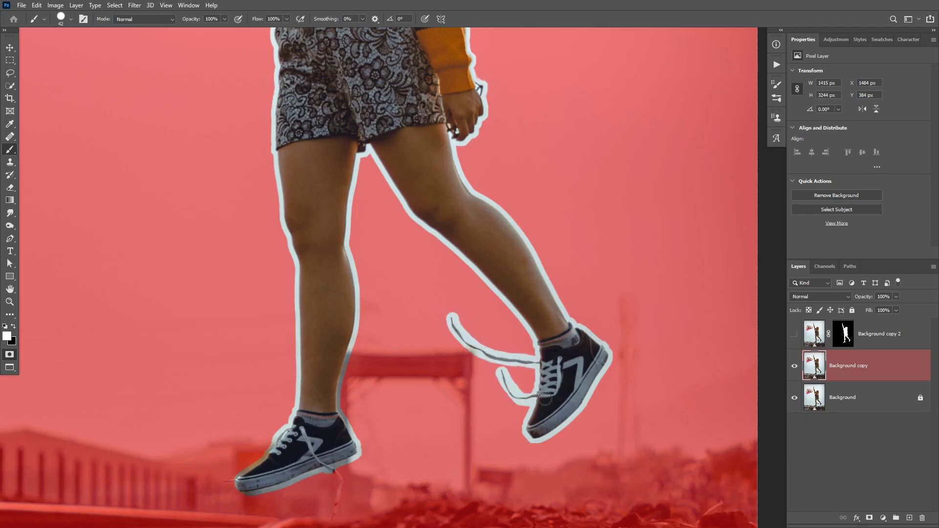
left_click_drag(280, 487, 313, 405)
left_click_drag(364, 390, 370, 430)
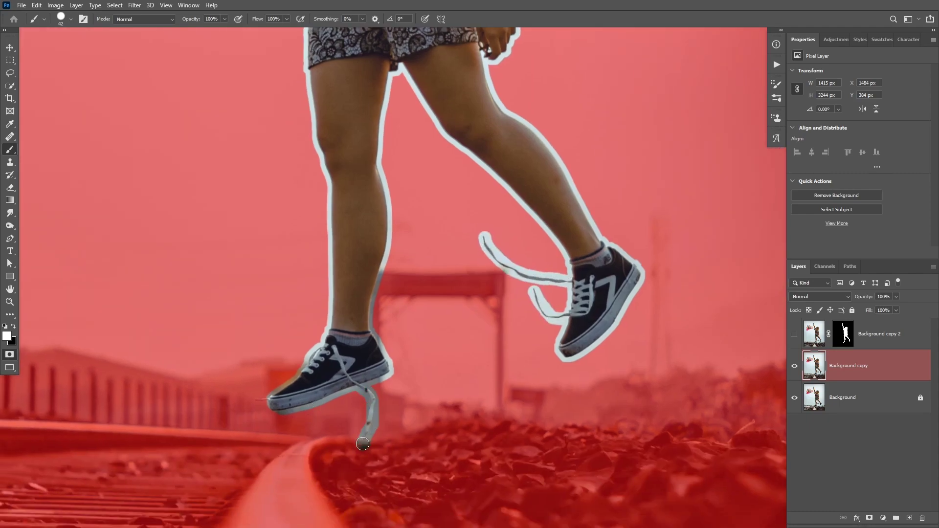
left_click_drag(453, 309, 415, 342)
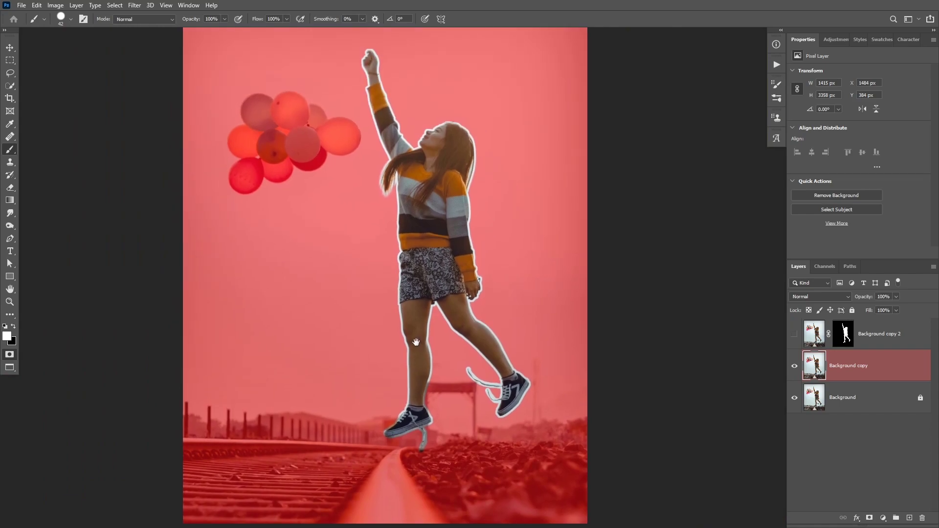
key("q")
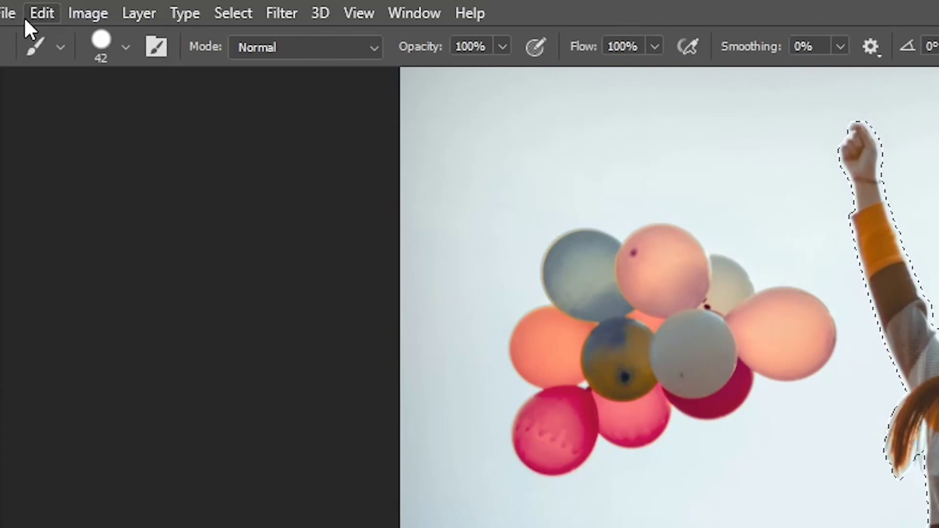
Remove the woman from the background with Content-Aware Fill output to a new layer, and clear the selection.
left_click(38, 7)
left_click(125, 430)
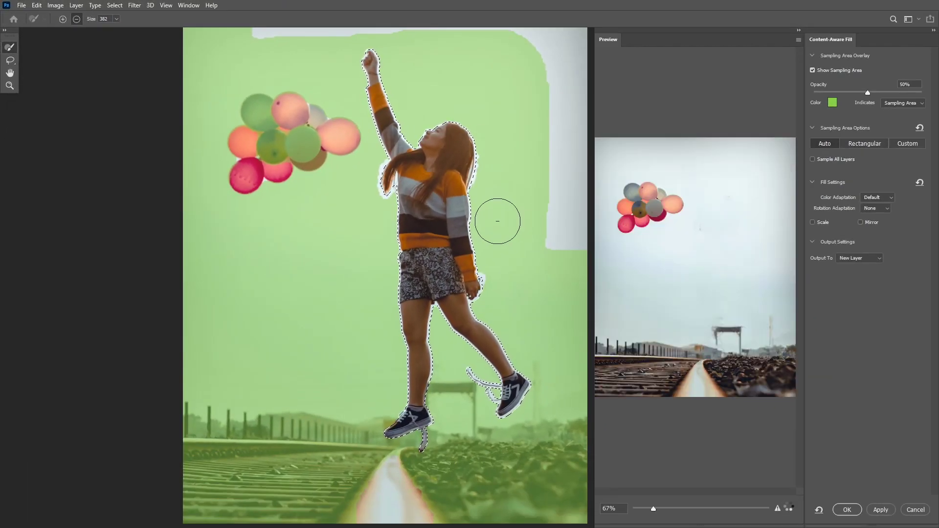
left_click(847, 509)
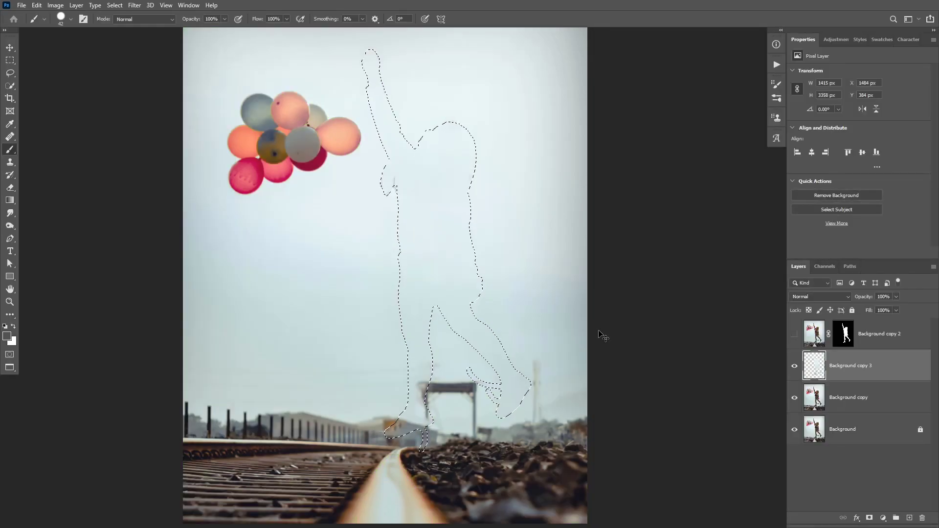
key("ctrl+d")
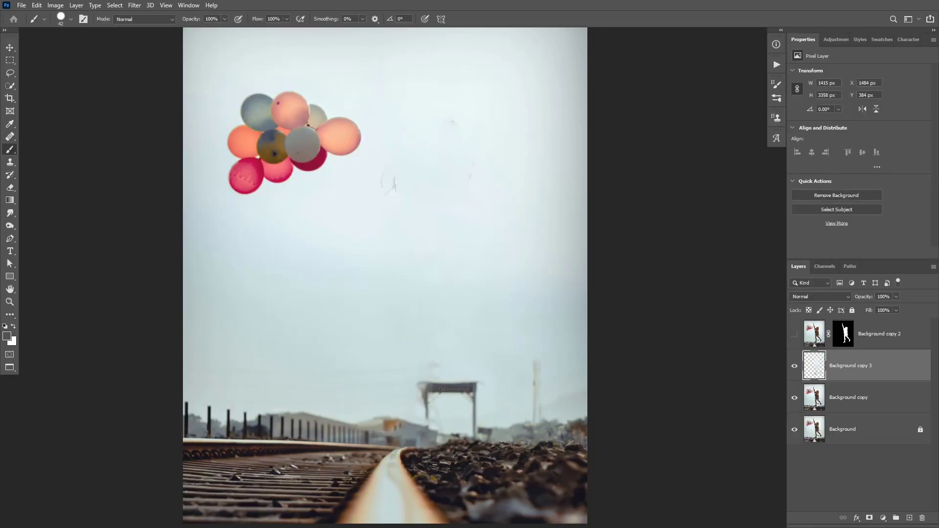
Clean up the fill's leftover marks in the sky with the Clone Stamp tool, sampling Current & Below.
left_click_drag(445, 218, 465, 236)
key("s")
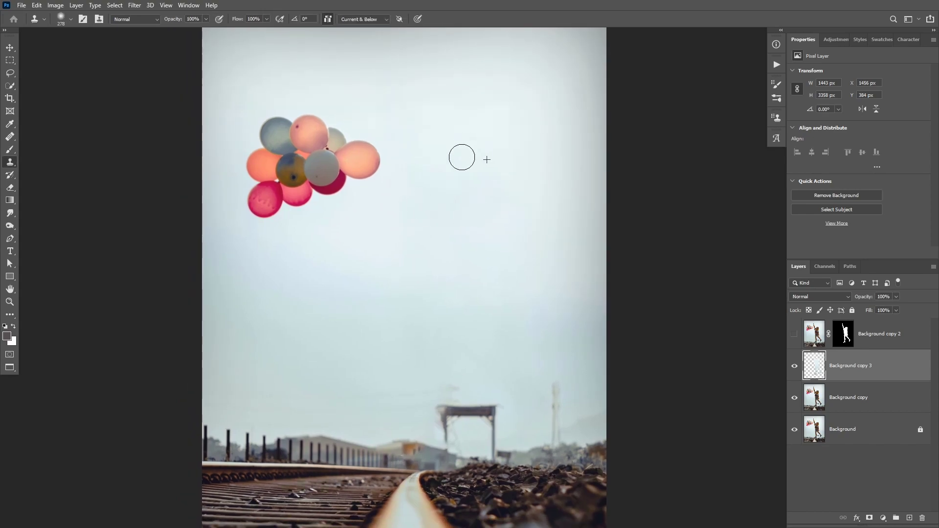
scroll(462, 450, "up", 4)
left_click_drag(497, 328, 470, 327)
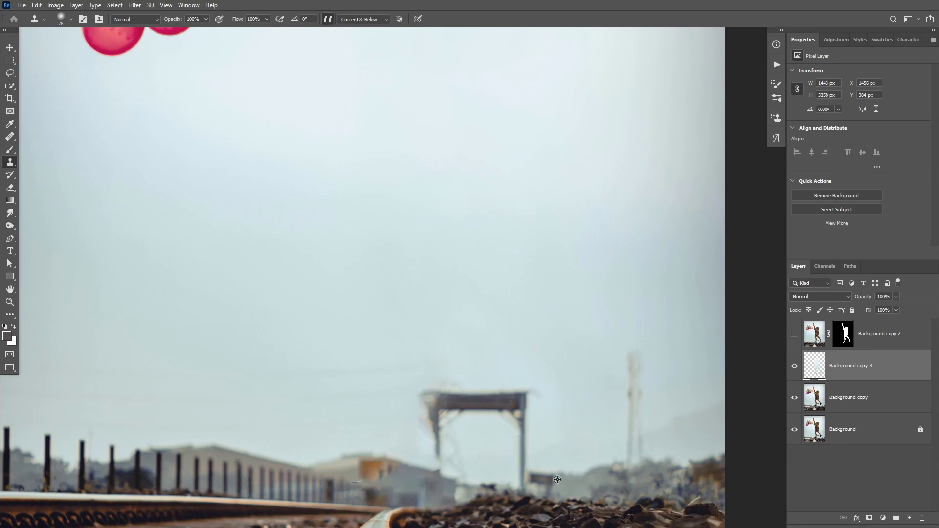
scroll(449, 393, "down", 3)
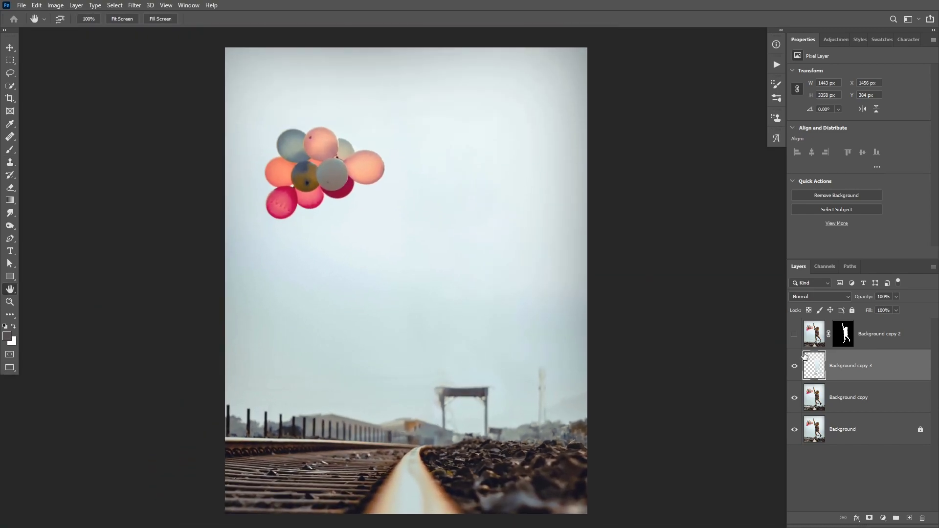
Show the masked cutout layer of the woman again and make it the active layer.
left_click(795, 335)
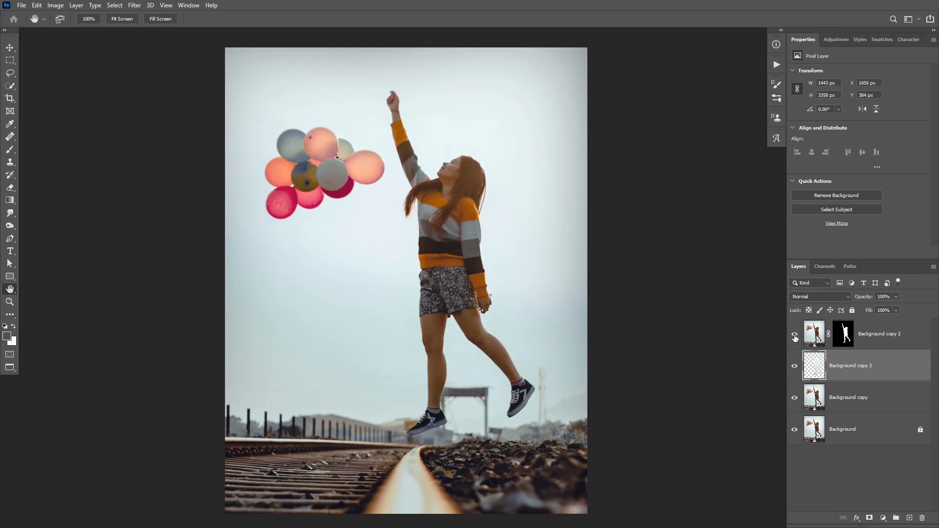
left_click(816, 333)
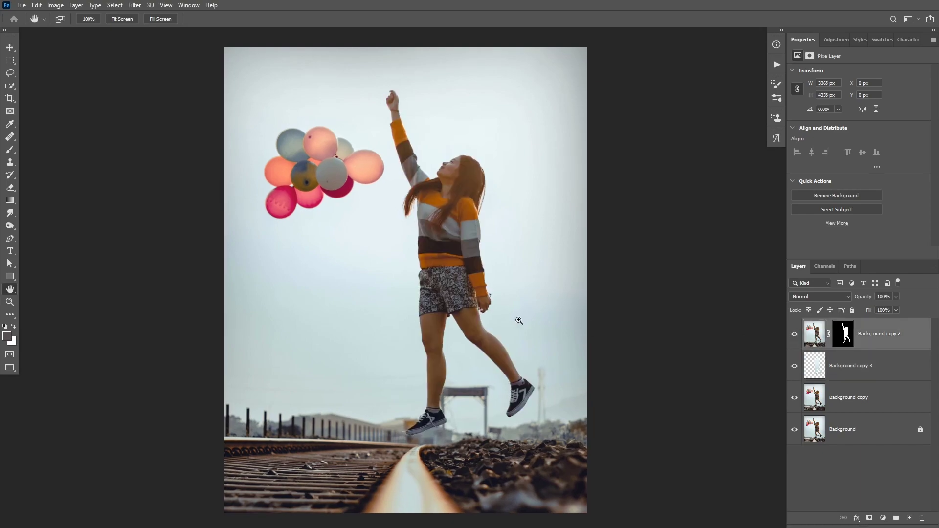
key("ctrl+t")
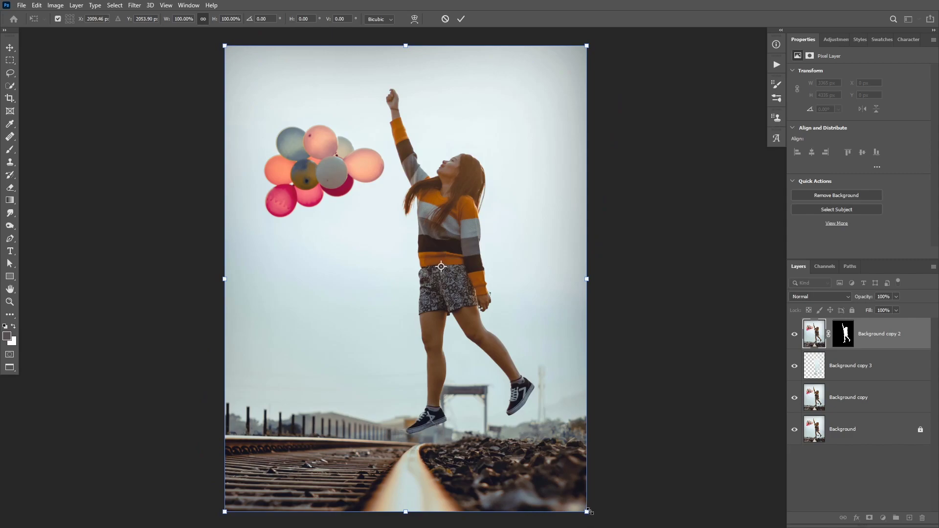
left_click_drag(589, 511, 568, 468)
key("Return")
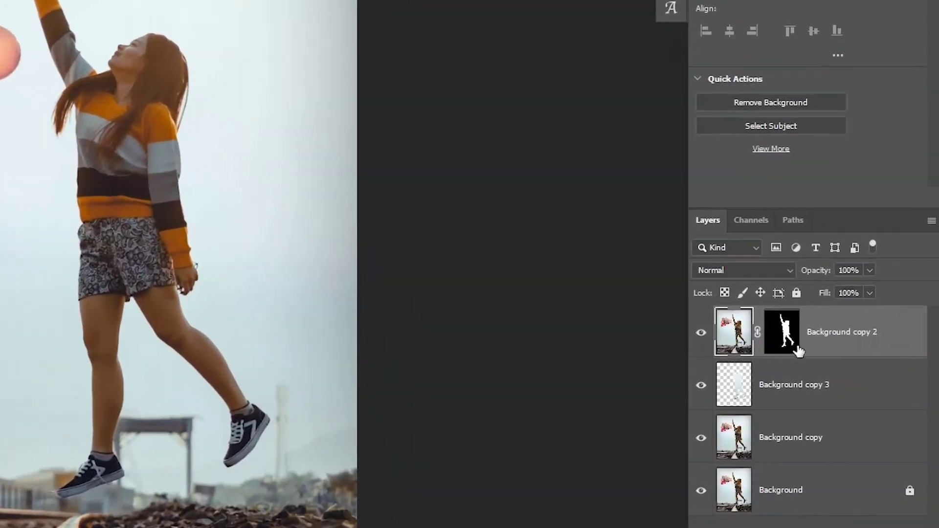
Convert the masked cutout layer of the woman to a Smart Object.
right_click(878, 329)
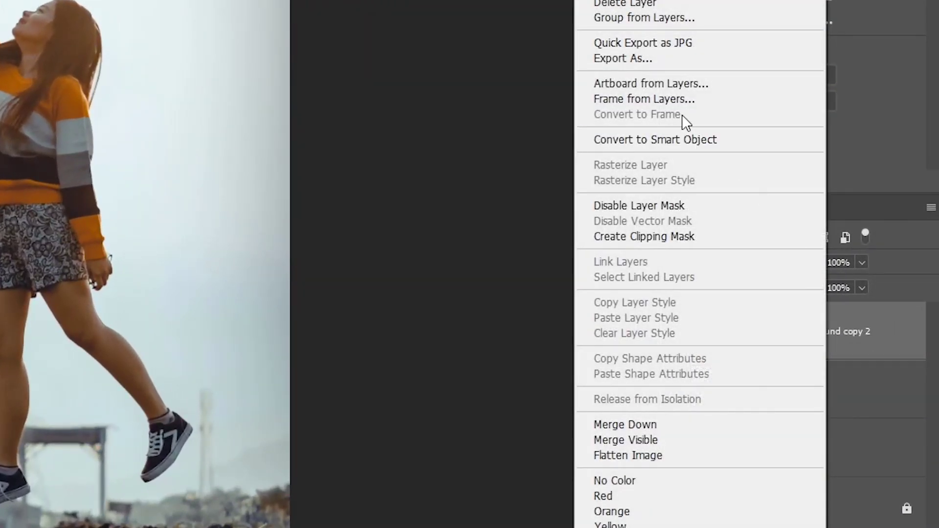
left_click(652, 140)
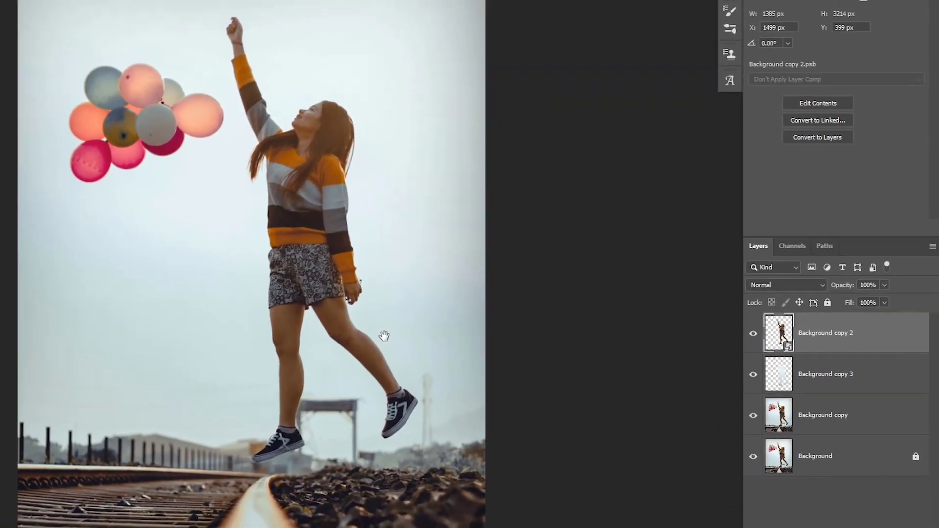
Scale the woman down proportionally, tilt her about -8.4°, and move her up into the sky above the railway.
key("ctrl+t")
left_click_drag(534, 419, 497, 382)
left_click_drag(521, 397, 544, 385)
left_click_drag(435, 173, 442, 187)
left_click_drag(536, 378, 527, 365)
key("Return")
key("h")
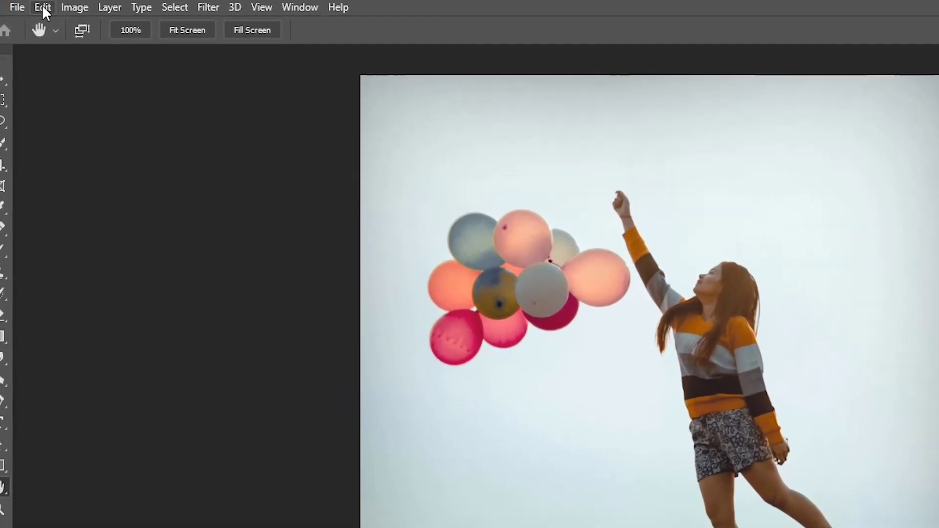
Start Puppet Warp on the woman with the mesh hidden, and pin her waist and both knees.
left_click(37, 5)
left_click(89, 394)
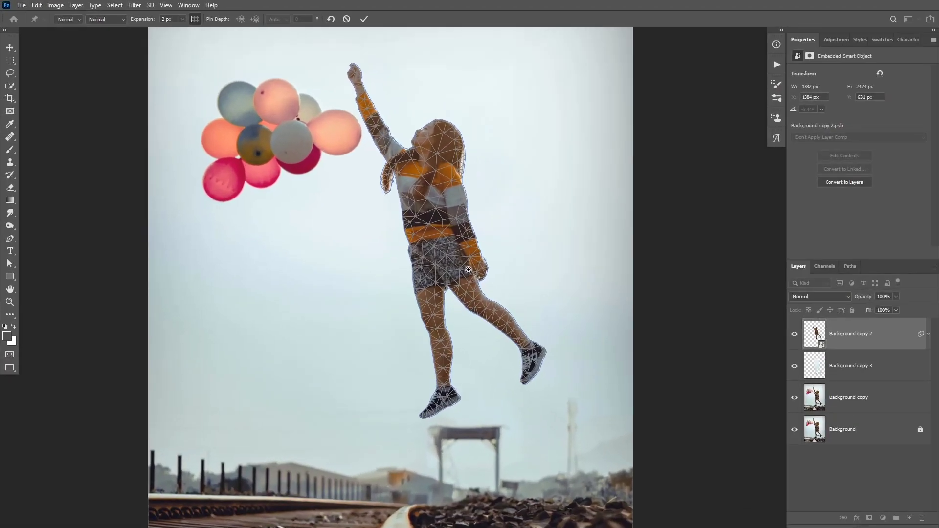
scroll(468, 270, "up", 1)
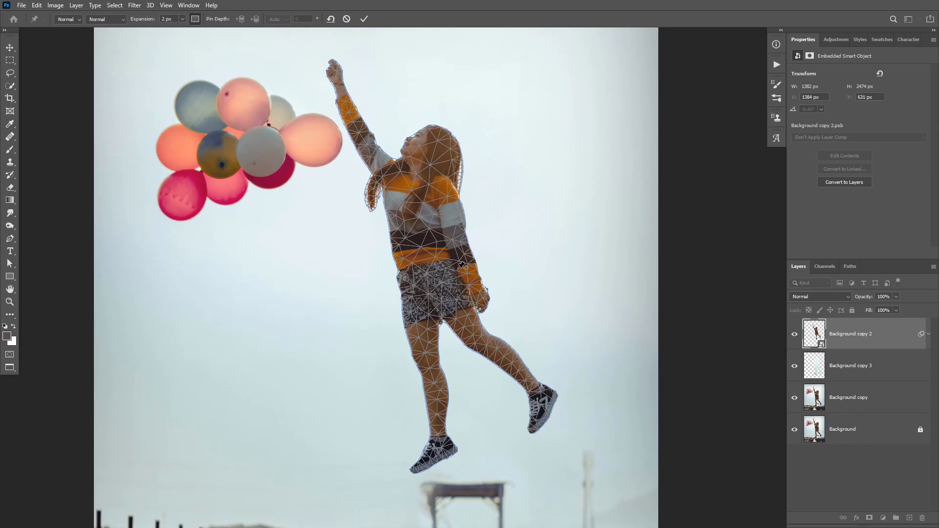
key("h")
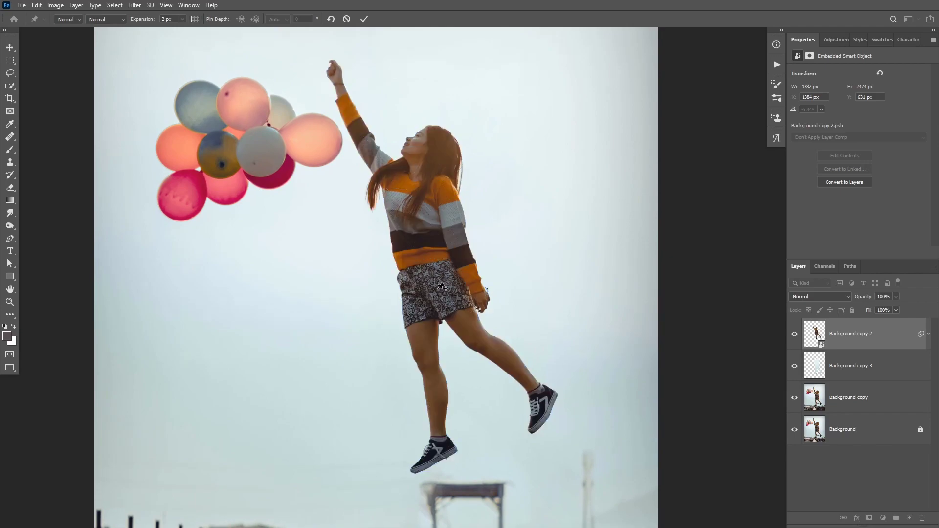
left_click(423, 259)
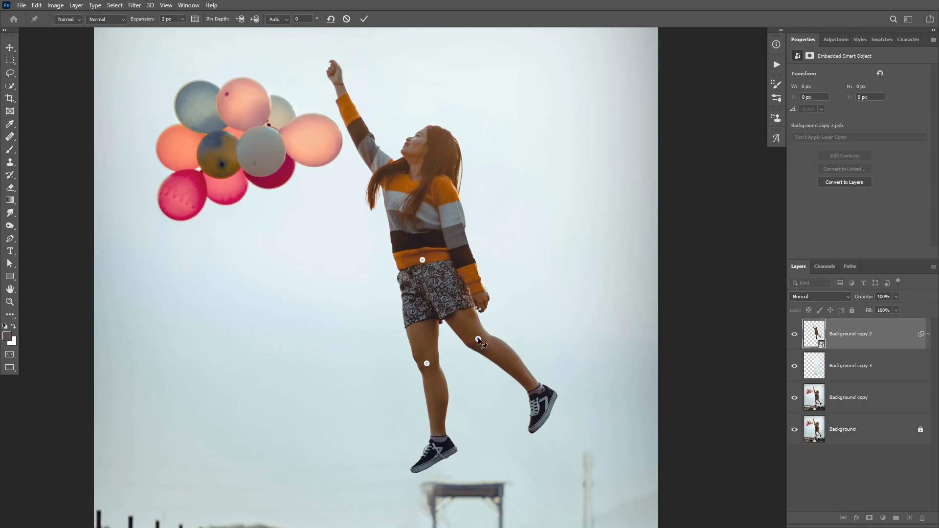
Rotate the two knee pins to bend both of the woman's lower legs backward, and apply the warp.
mouse_move(492, 358)
left_mouse_down()
mouse_move(502, 346)
mouse_move(502, 356)
left_mouse_up()
left_click(427, 363)
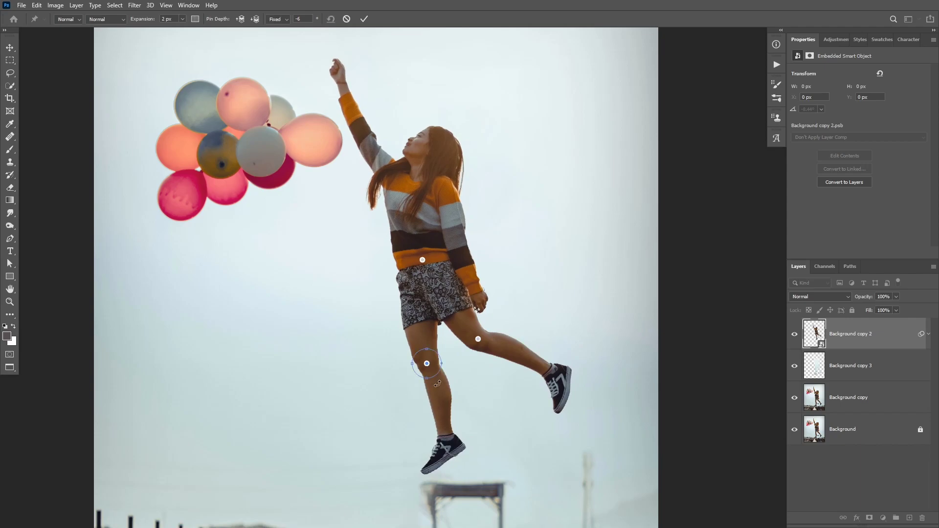
left_click_drag(440, 372, 444, 379)
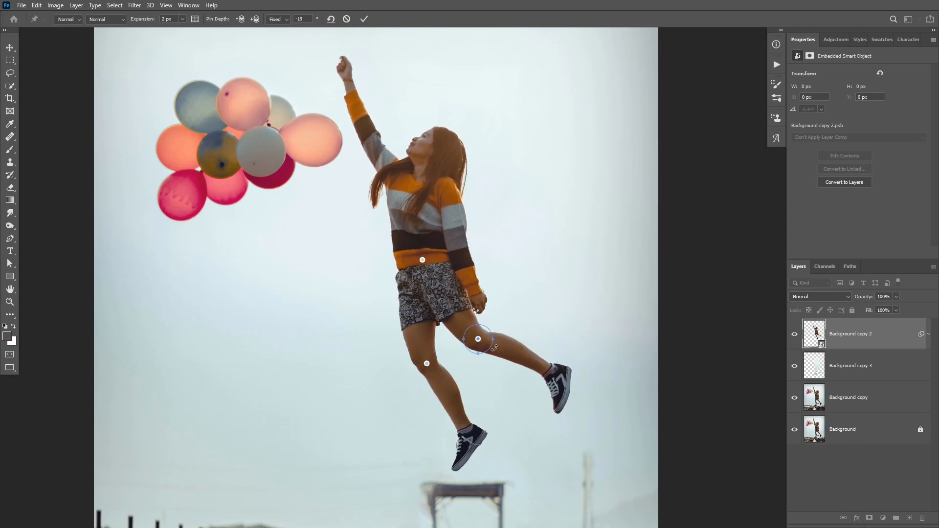
left_click_drag(494, 347, 512, 328)
left_click(363, 19)
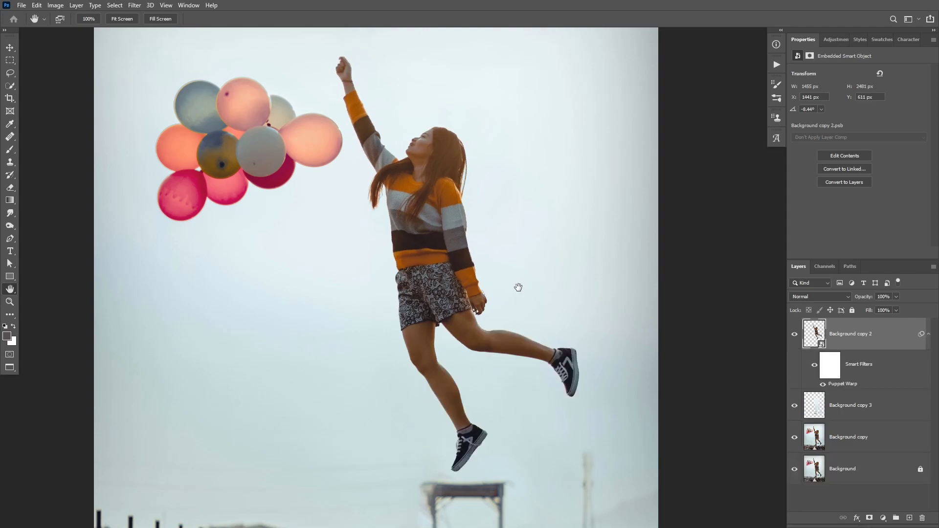
Merge a copy of the Background copy 3 and Background copy layers into a new layer, keeping the originals.
scroll(442, 294, "down", 7)
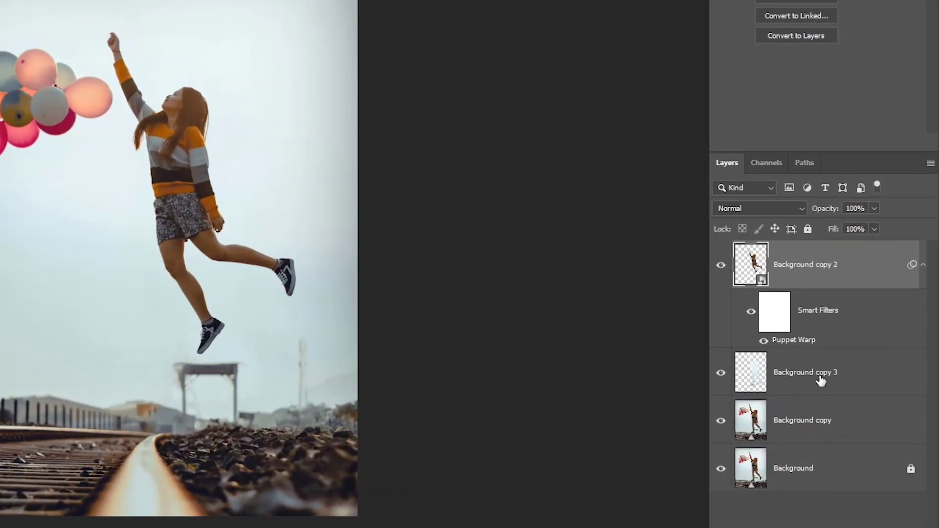
left_click(852, 405)
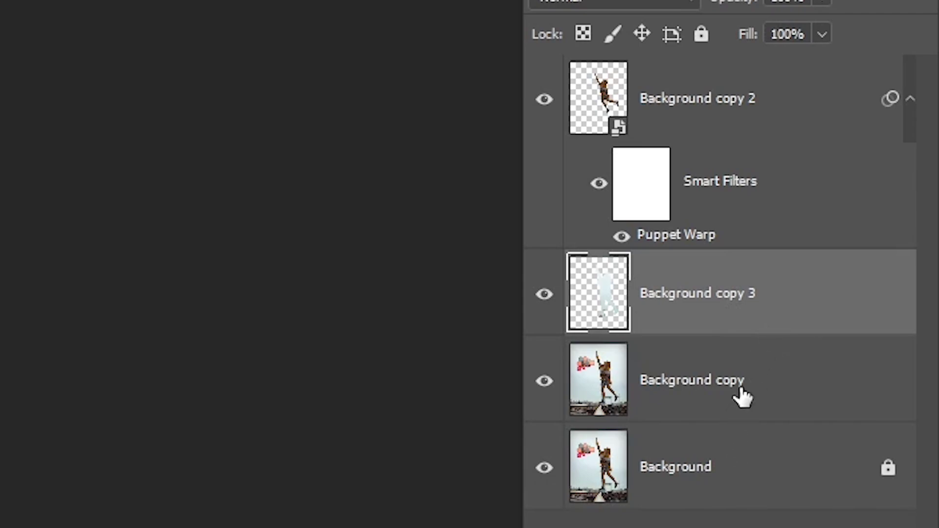
left_click(764, 374, "shift")
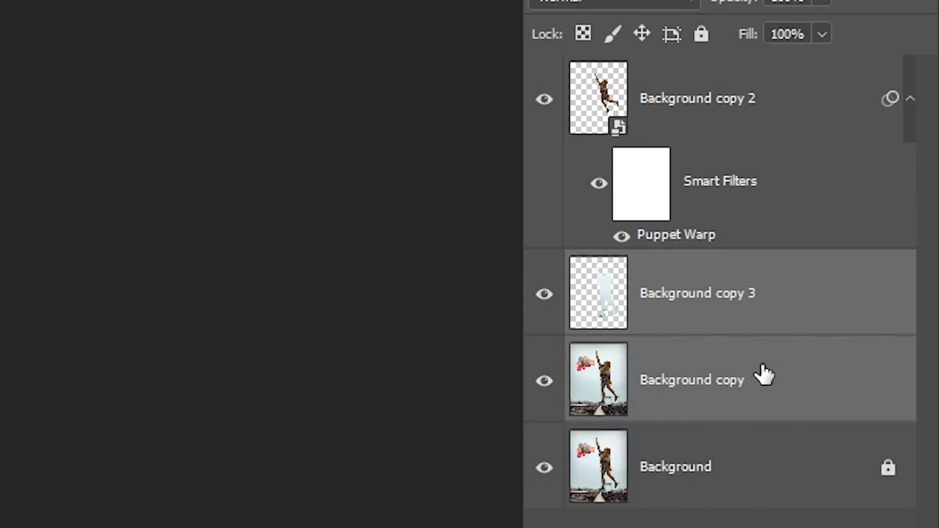
key("ctrl+alt+e")
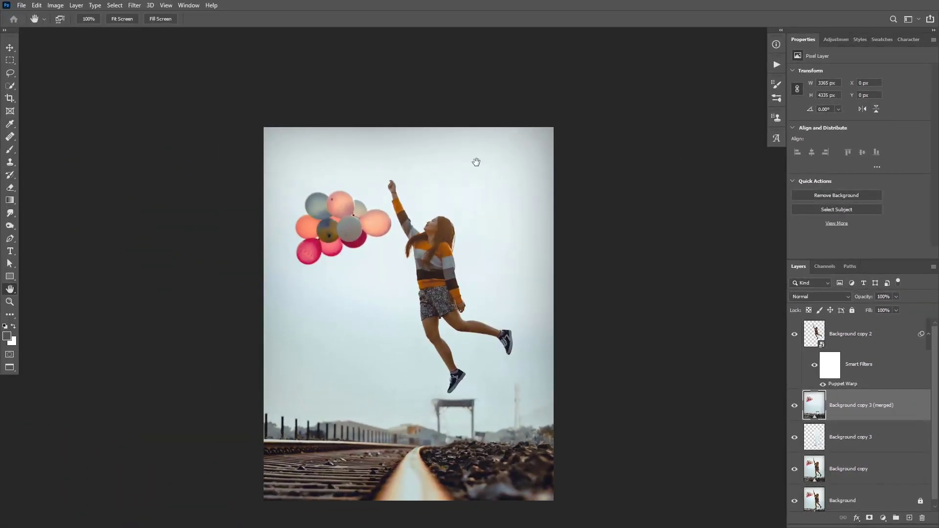
Extend the canvas upward by about 1078 px with the Crop tool to add space above the sky.
key("c")
left_click_drag(408, 127, 404, 81)
key("Return")
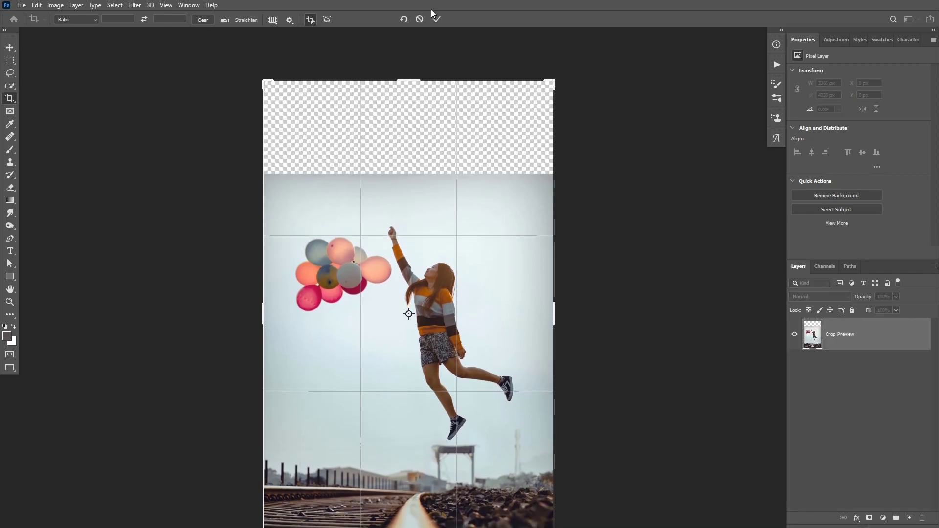
key("h")
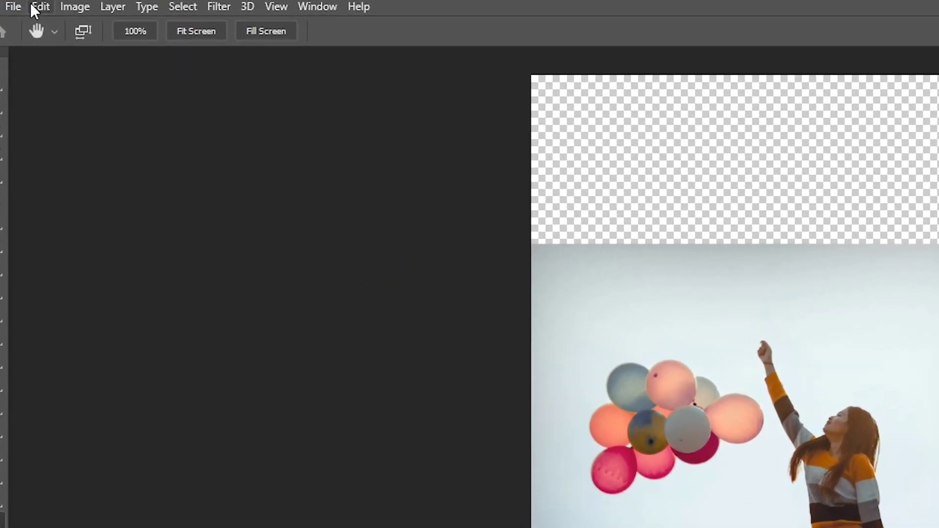
Stretch the merged background upward with Content-Aware Scale to about 125% height so it fills the empty canvas.
left_click(33, 6)
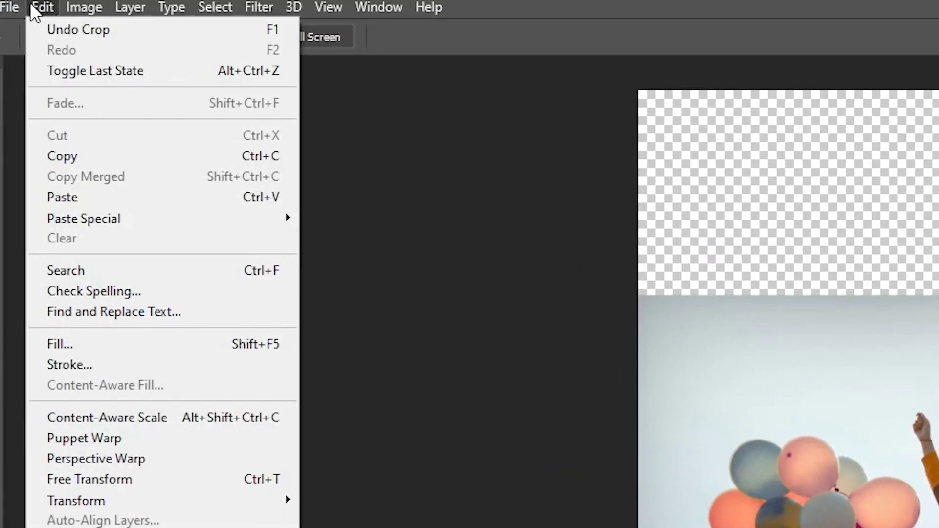
left_click(109, 418)
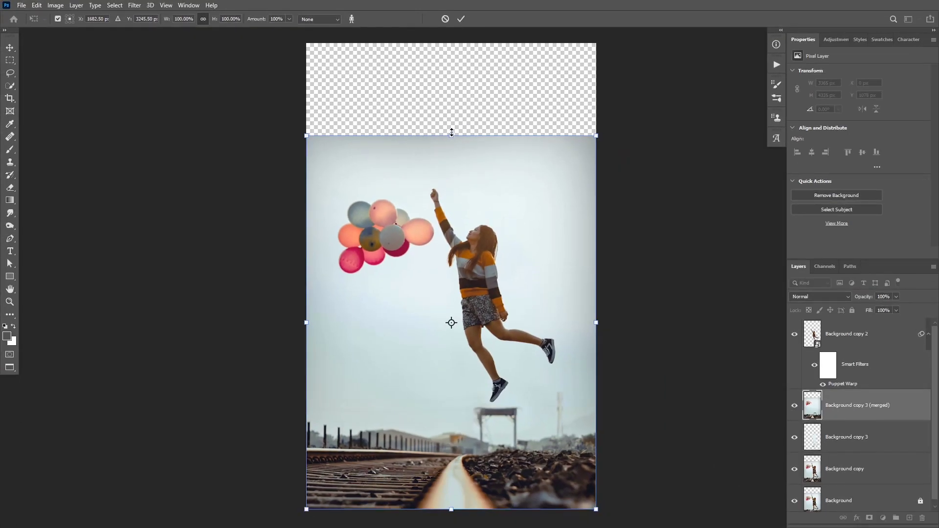
mouse_move(451, 132)
left_mouse_down()
mouse_move(455, 55)
mouse_move(455, 122)
left_mouse_up()
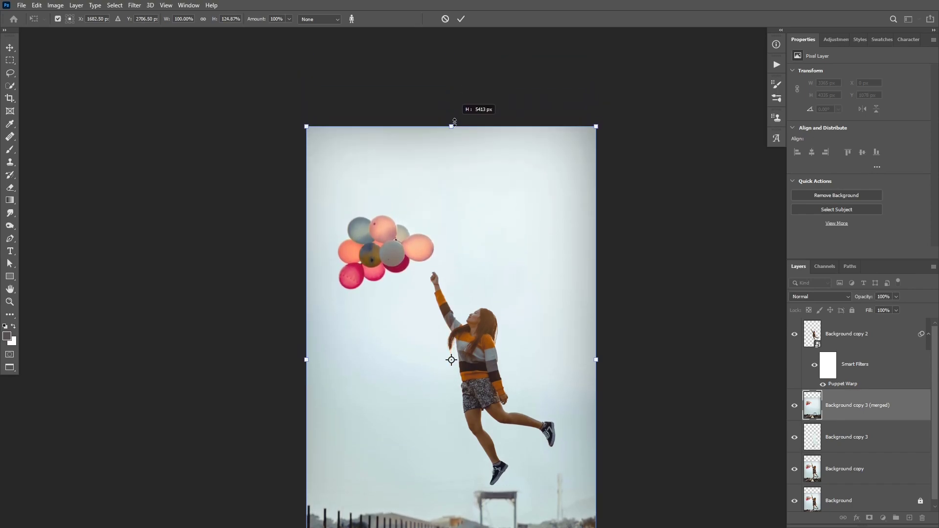
left_click(460, 18)
key("space")
left_click_drag(466, 275, 428, 202)
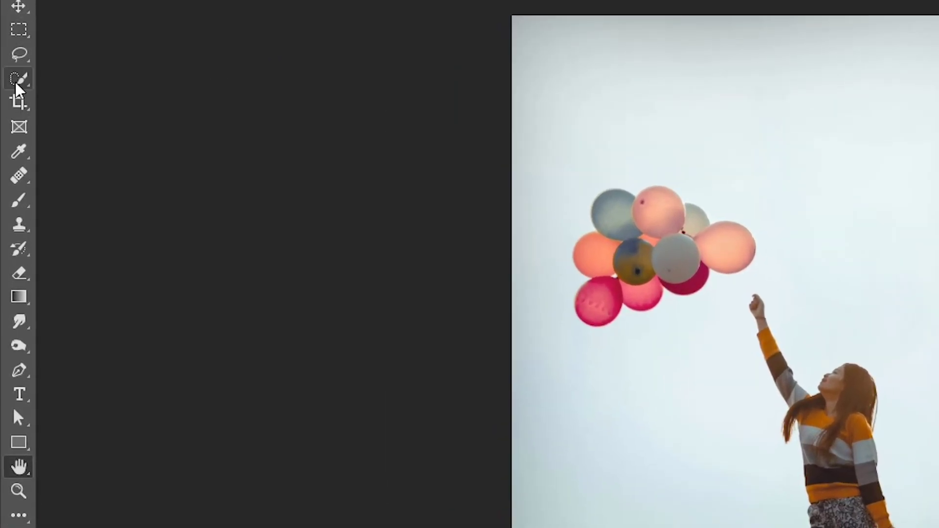
Select the balloons with a rectangular Object Selection and copy them to a new layer.
left_click(18, 78)
left_click(104, 78)
left_click_drag(545, 164, 763, 352)
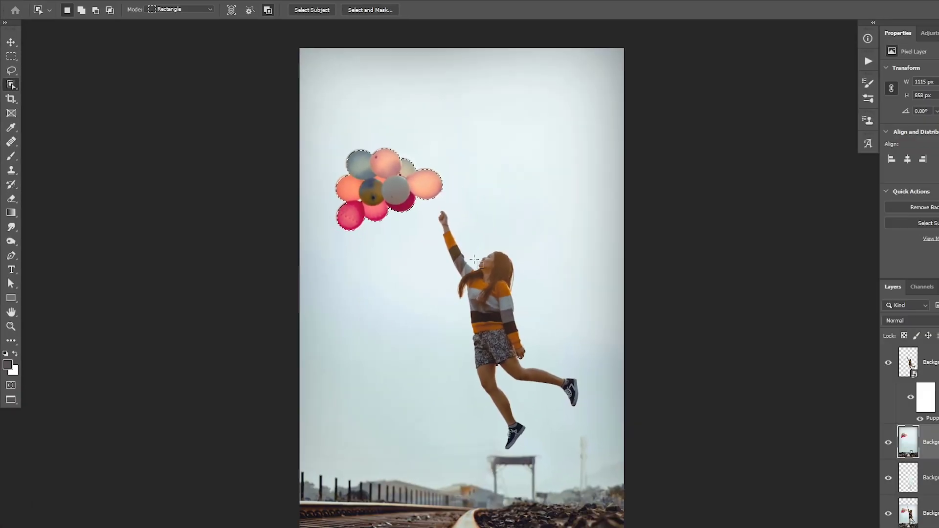
key("ctrl+j")
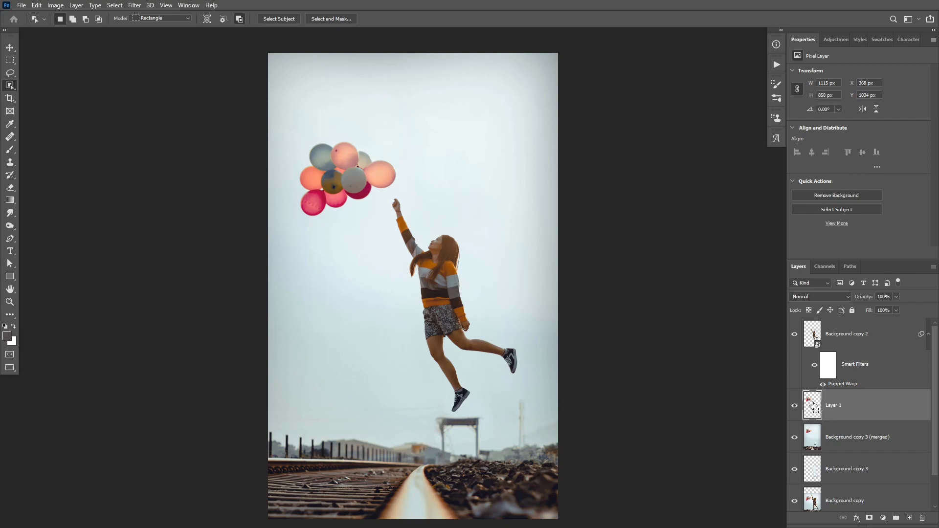
Load the balloon layer's outline as a selection, hide that layer, and make the merged background layer active.
left_click(813, 406, "ctrl")
left_click(794, 406)
left_click(840, 433)
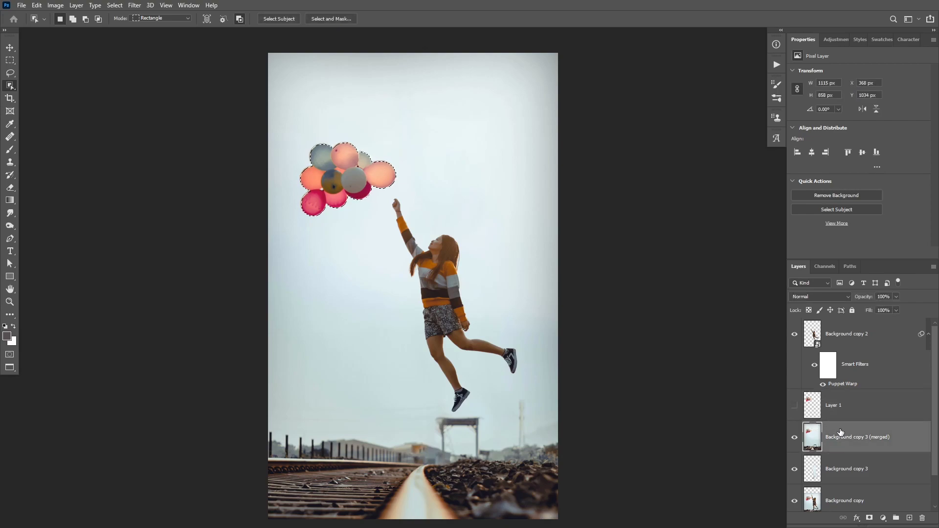
Expand the balloon selection and remove the balloons from the merged background with Content-Aware Fill output to a new layer.
left_click(114, 6)
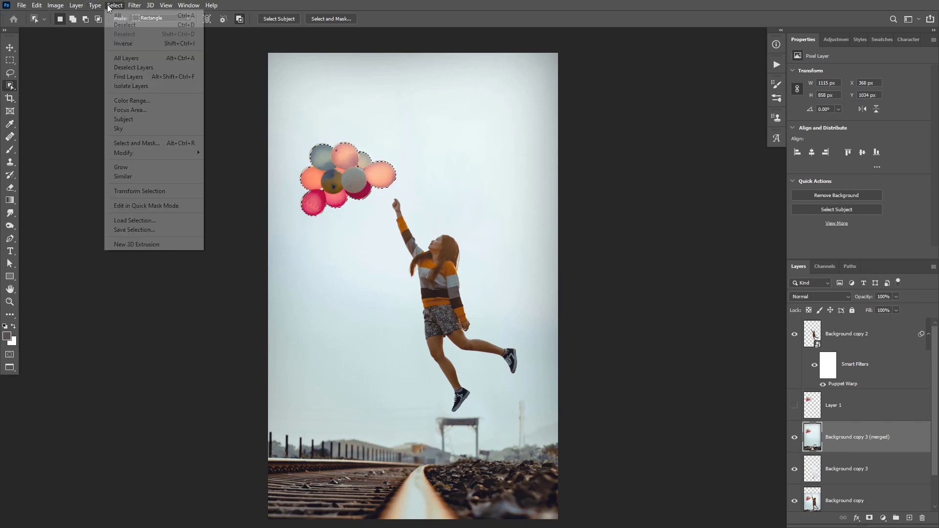
mouse_move(171, 155)
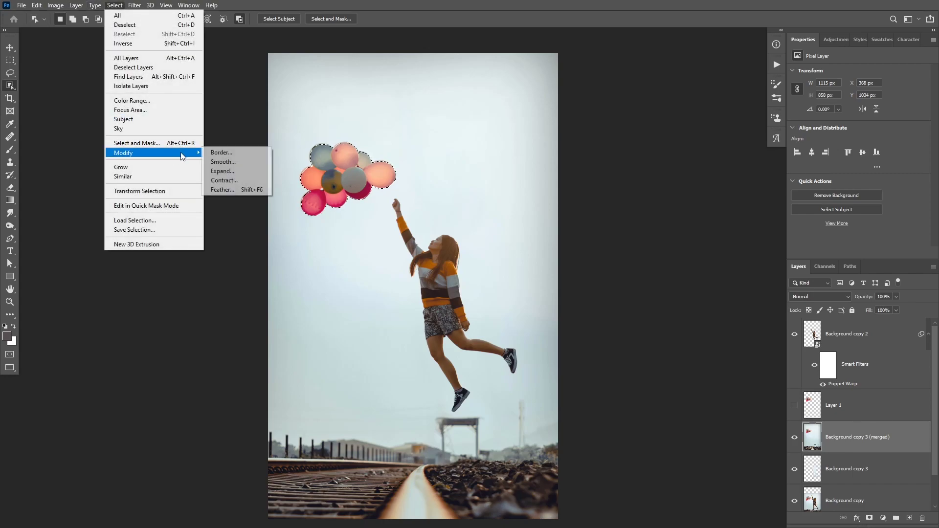
left_click(240, 176)
left_click(663, 146)
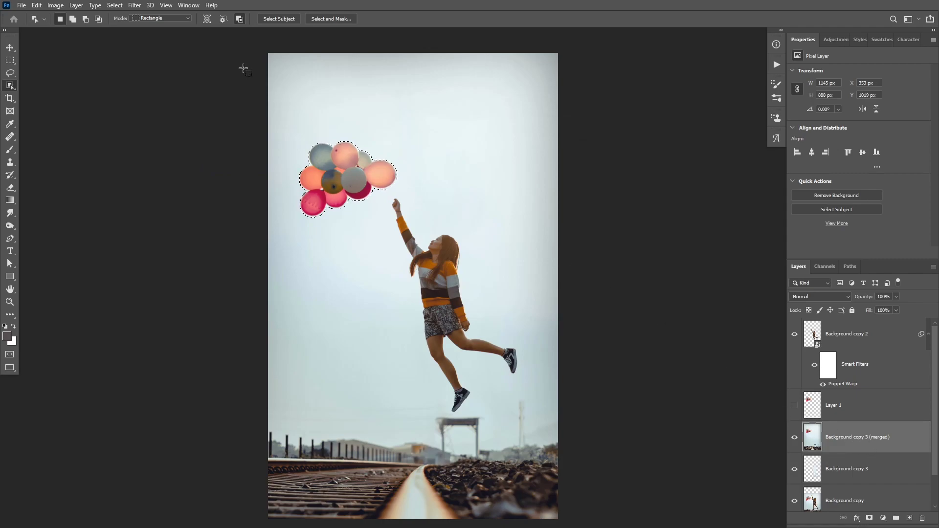
left_click(36, 6)
left_click(74, 177)
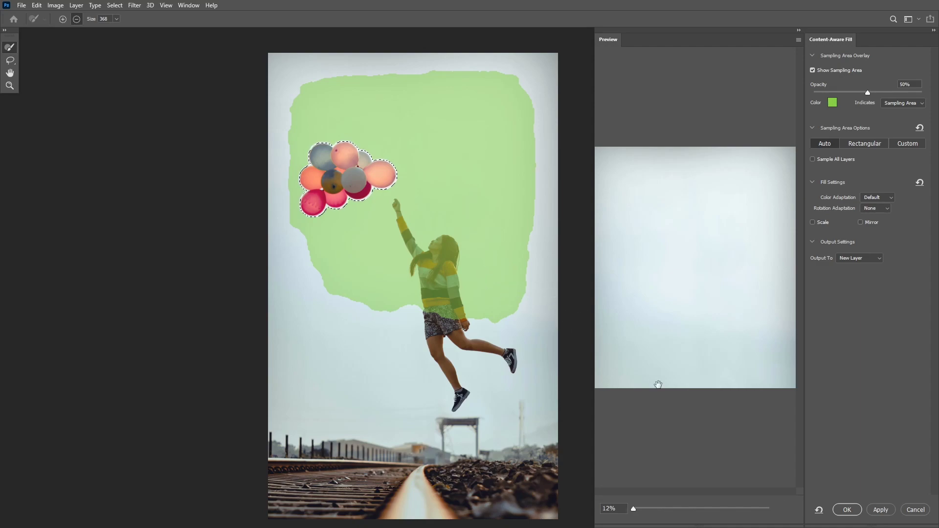
left_click(846, 510)
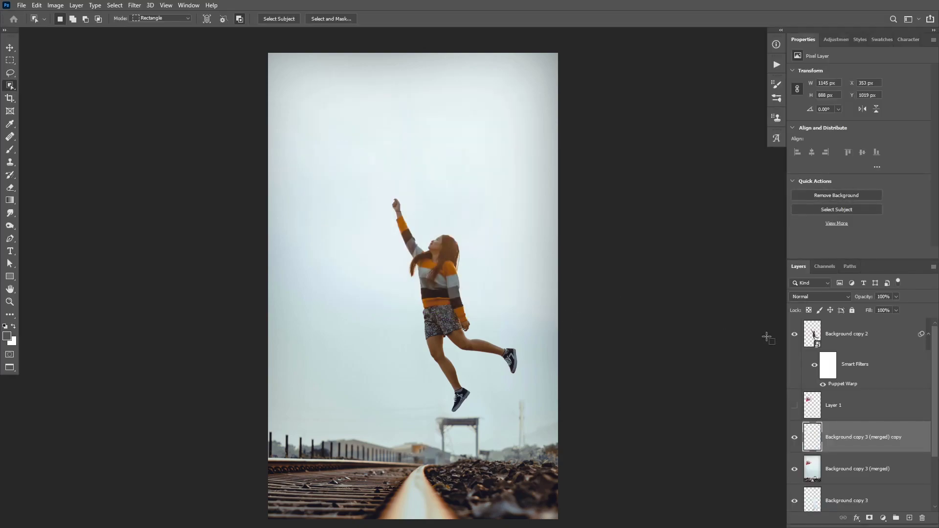
Show the balloon layer again, make it active, and move the balloons above the woman's raised hand.
left_click(794, 406)
left_click(837, 410)
key("v")
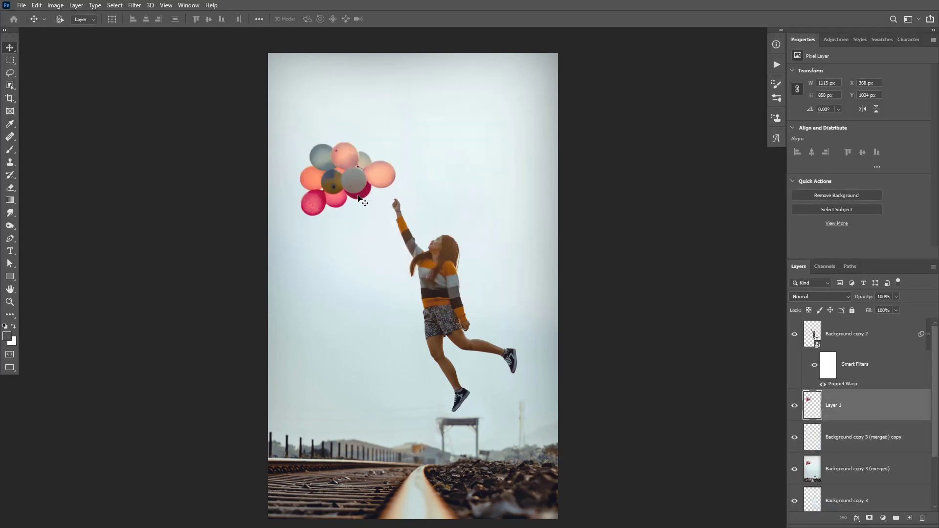
left_click_drag(359, 198, 384, 128)
Rotate the balloon bunch about -157° with Free Transform.
key("ctrl+t")
left_click_drag(454, 156, 323, 40)
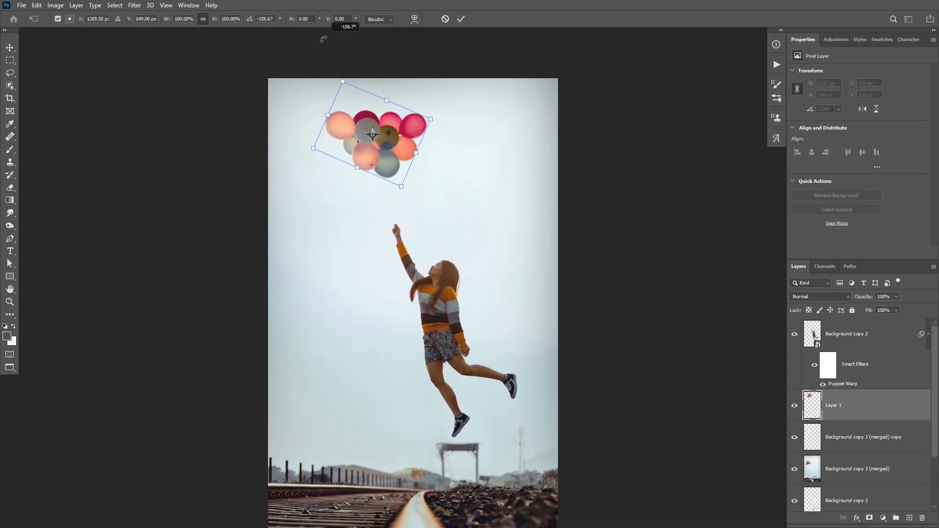
key("Escape")
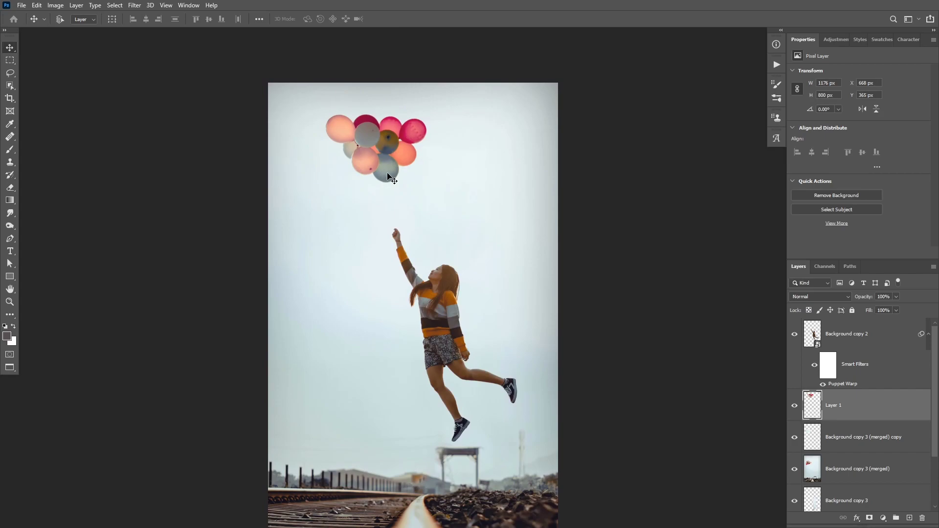
Move the balloons slightly up and to the left, and raise the woman a little toward them.
left_click_drag(390, 177, 386, 170)
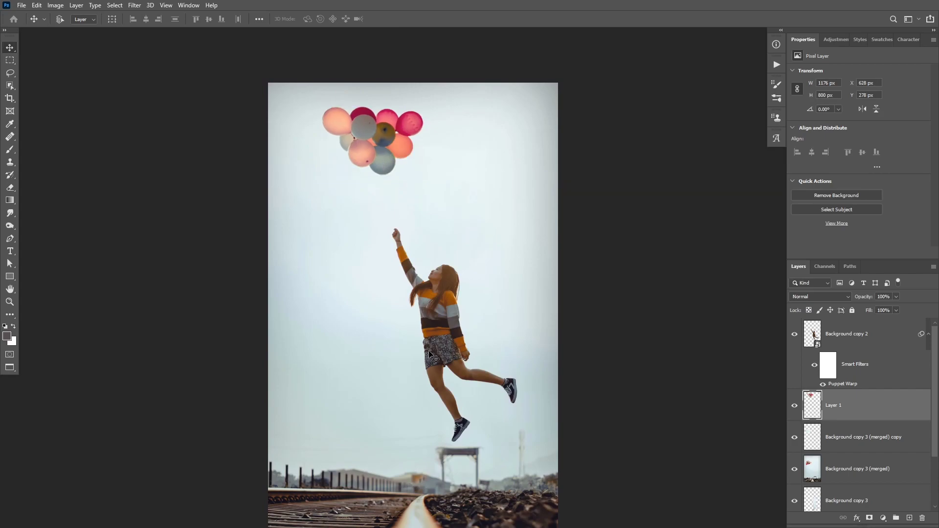
left_click(849, 336)
left_click_drag(440, 337, 439, 324)
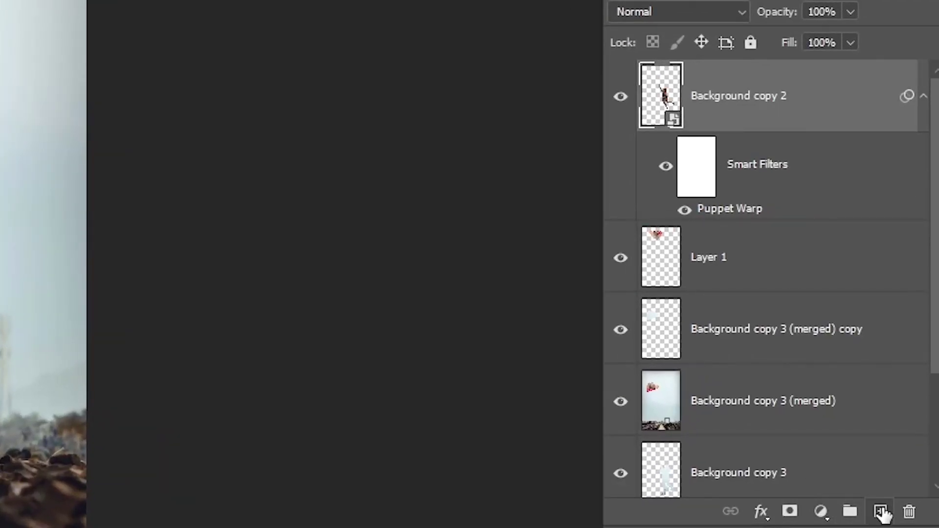
Add an empty layer directly below the balloon layer and set up a Soft Round brush at 18 px with 99% hardness.
left_click(883, 513)
left_click_drag(753, 95, 761, 369)
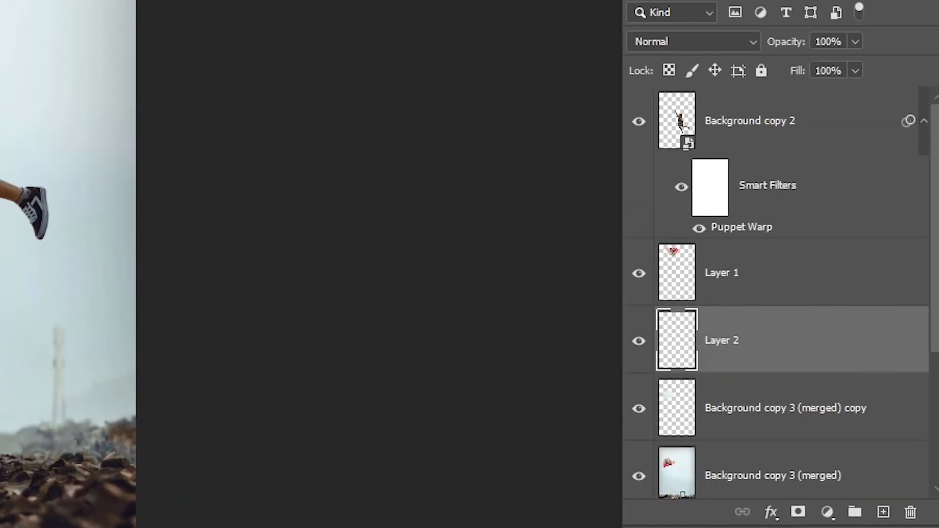
right_click(422, 166)
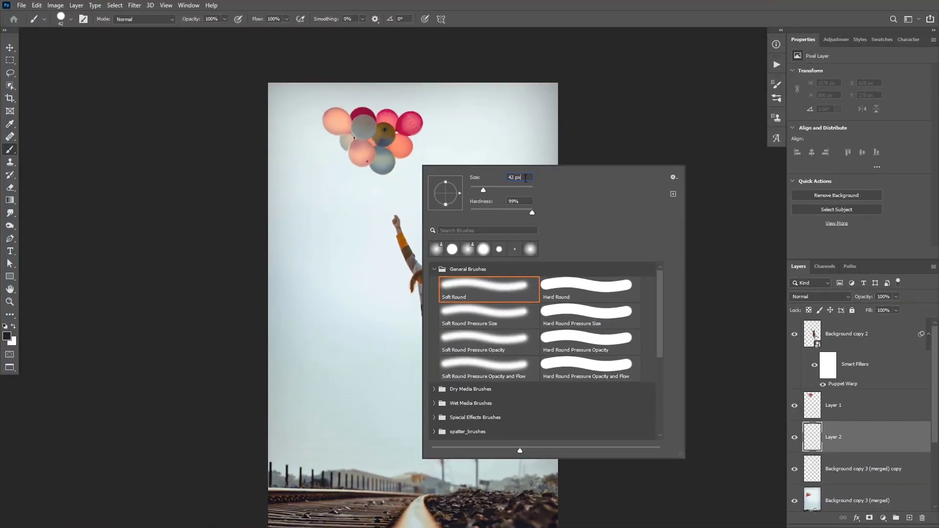
scroll(526, 179, "down", 5)
left_click(571, 111)
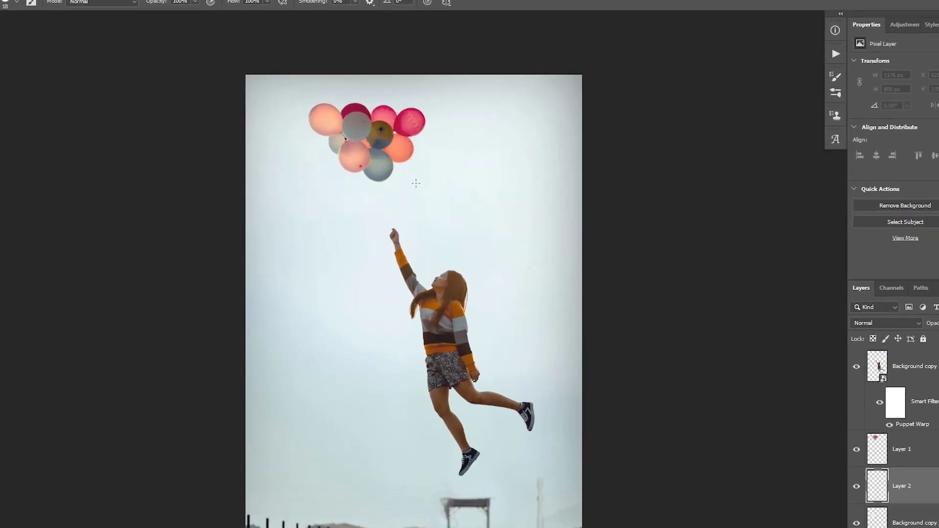